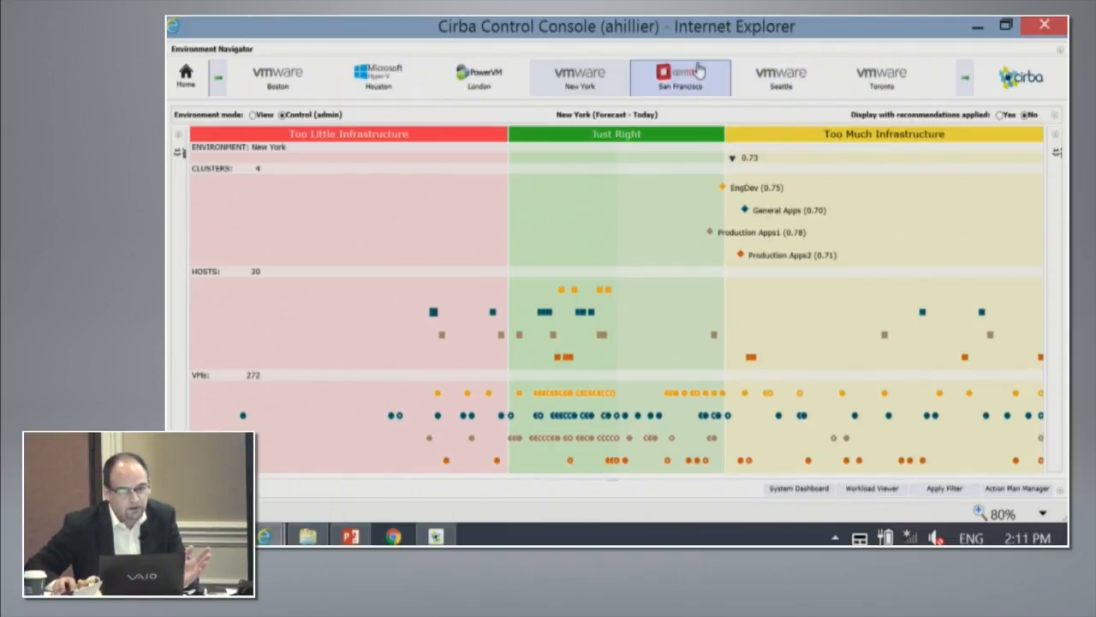
# - View the London environment's infrastructure chart and return to the New York environment
pyautogui.click(481, 76)
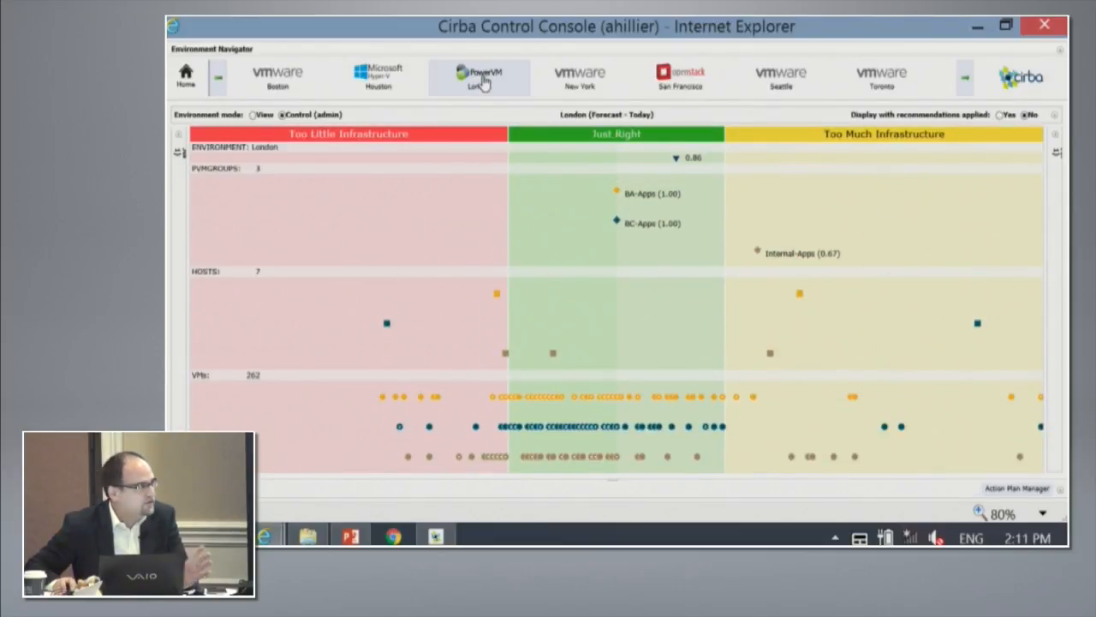
pyautogui.click(593, 88)
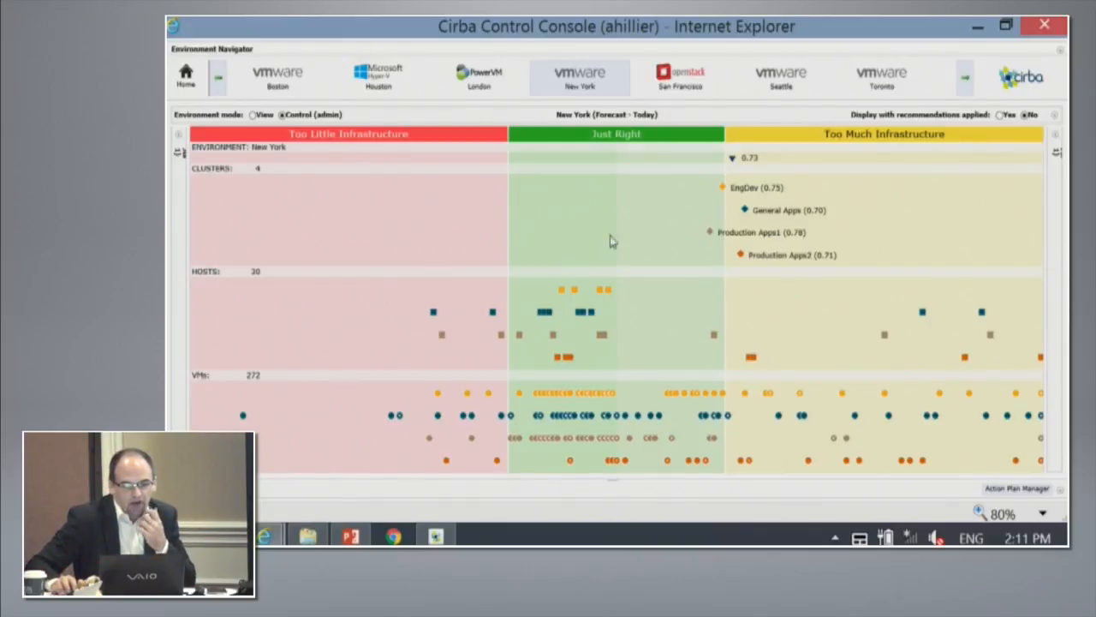
# - Examine the hosts and VMs belonging to the General Apps and Production Apps2 clusters in the New York environment
pyautogui.click(492, 313)
pyautogui.moveTo(494, 318)
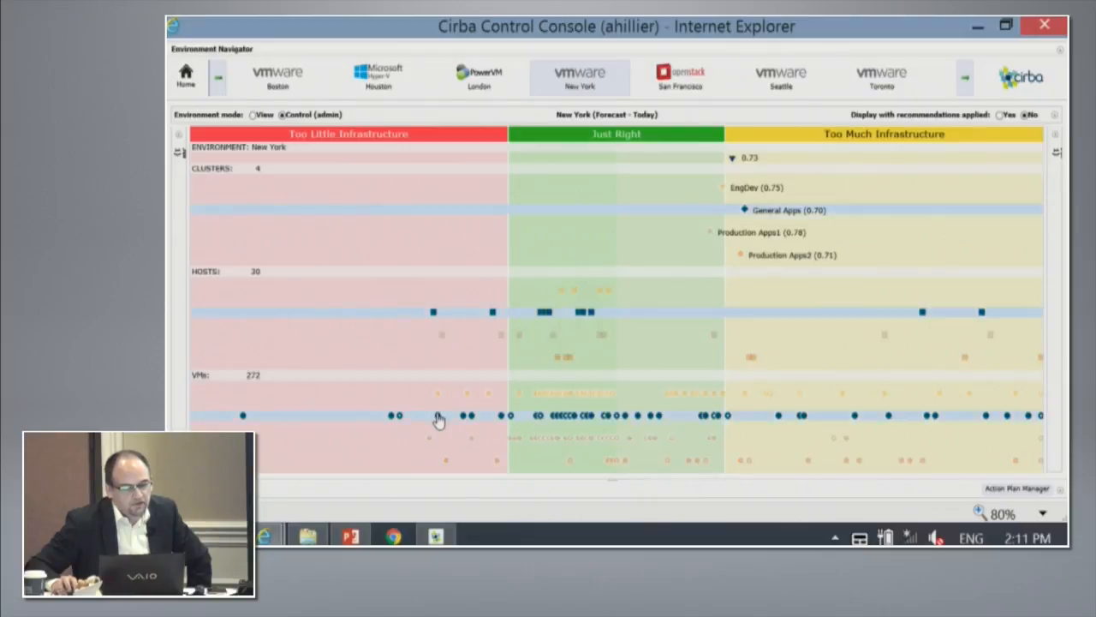
pyautogui.moveTo(438, 422)
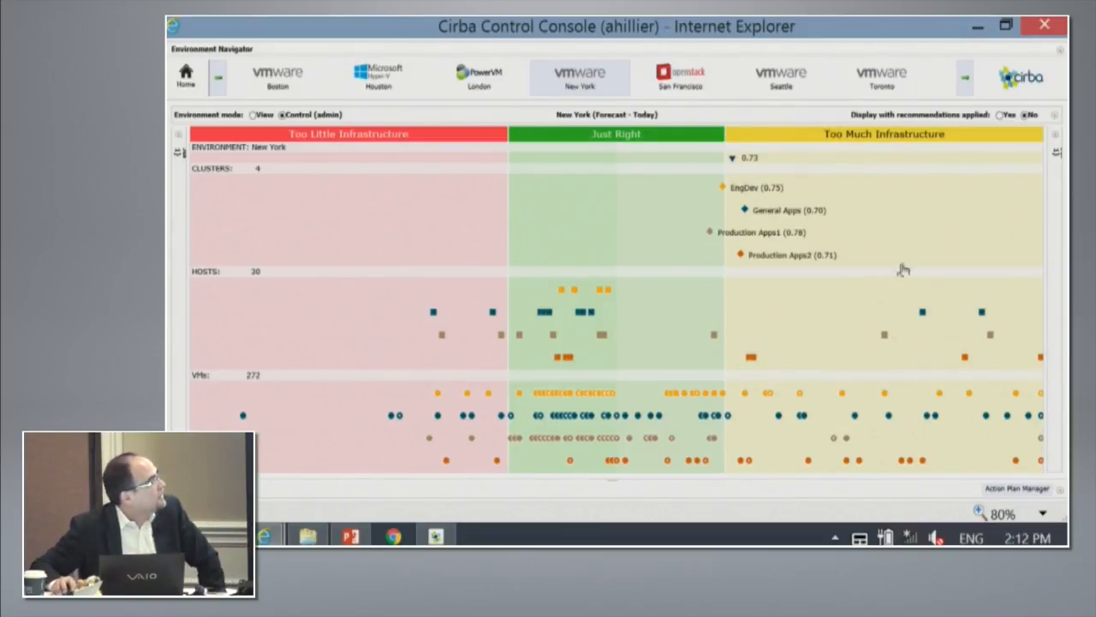
pyautogui.click(611, 398)
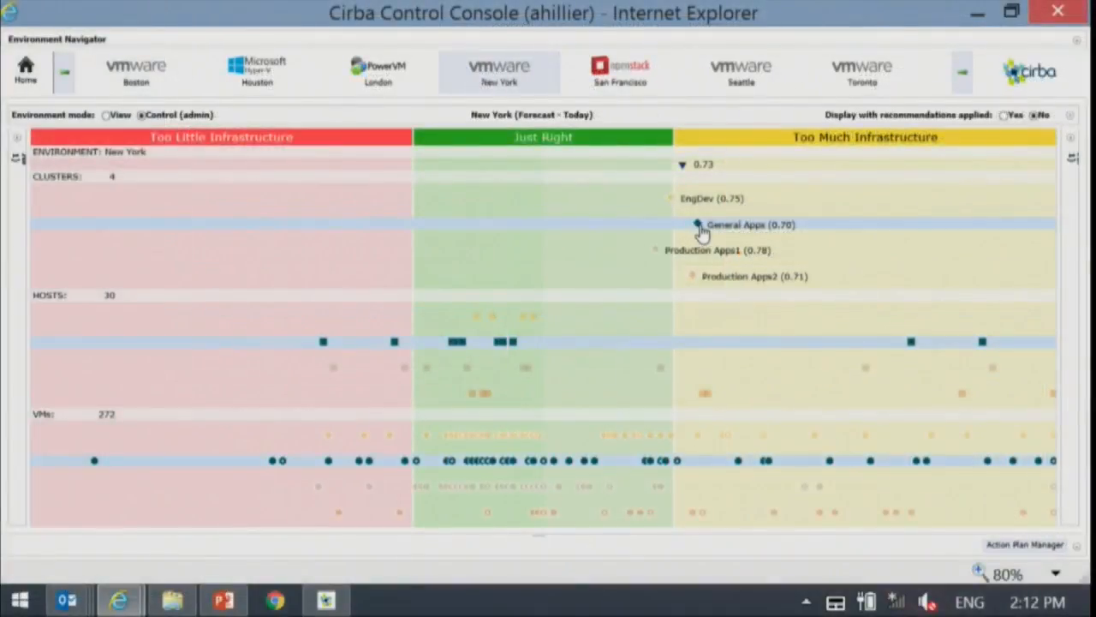
pyautogui.moveTo(700, 234)
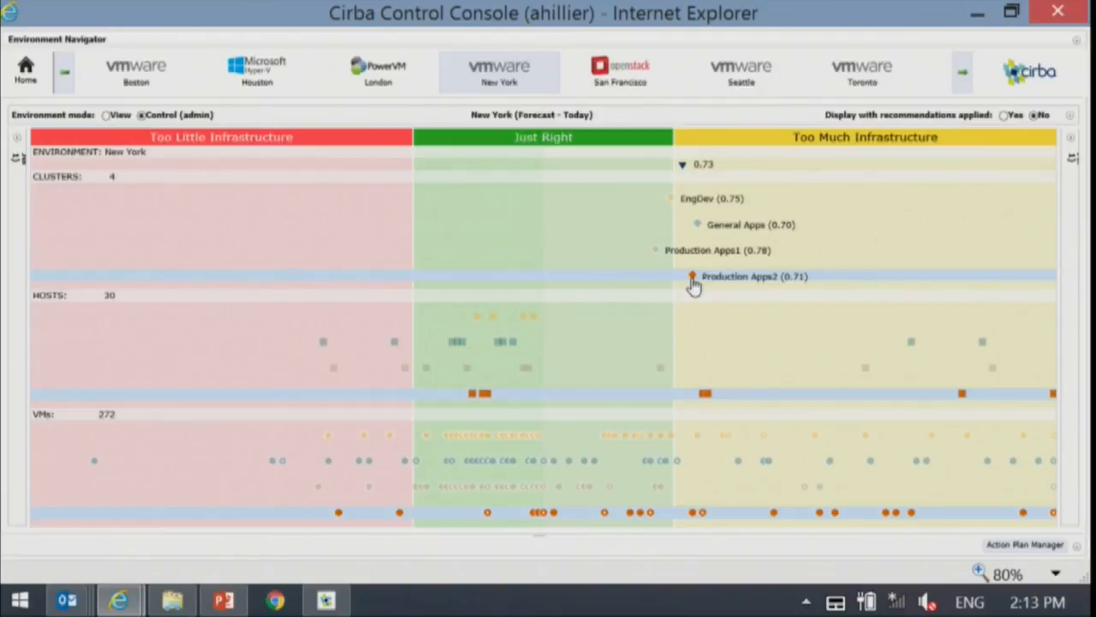
pyautogui.moveTo(694, 283)
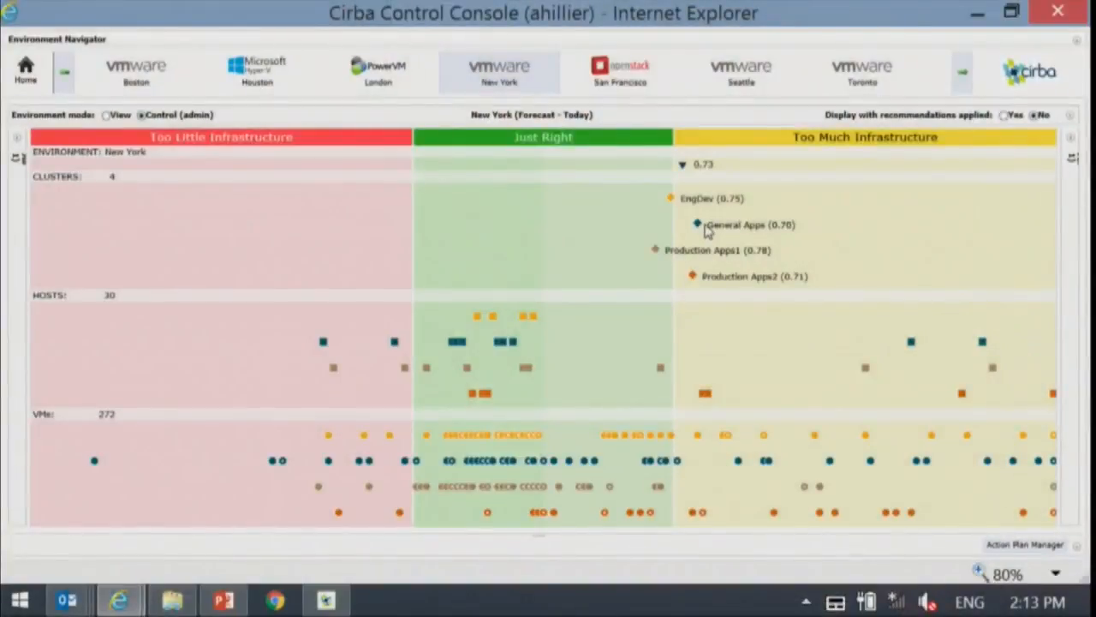
# - Open the policies of the General Apps cluster and review the available policy names without choosing another one
pyautogui.click(700, 225)
pyautogui.rightClick(700, 227)
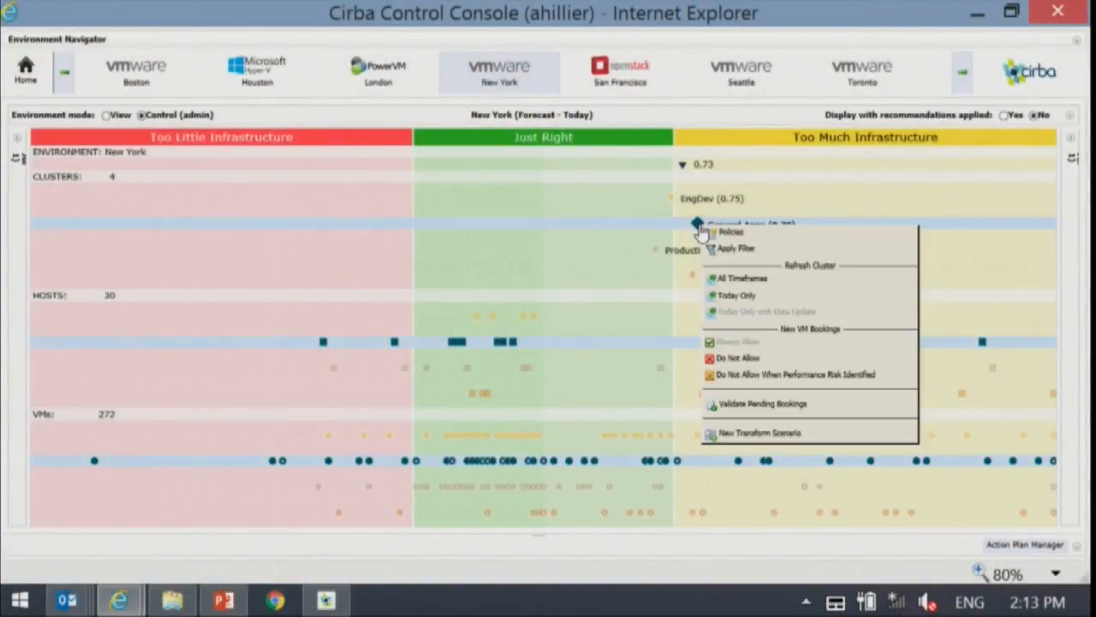
pyautogui.click(731, 234)
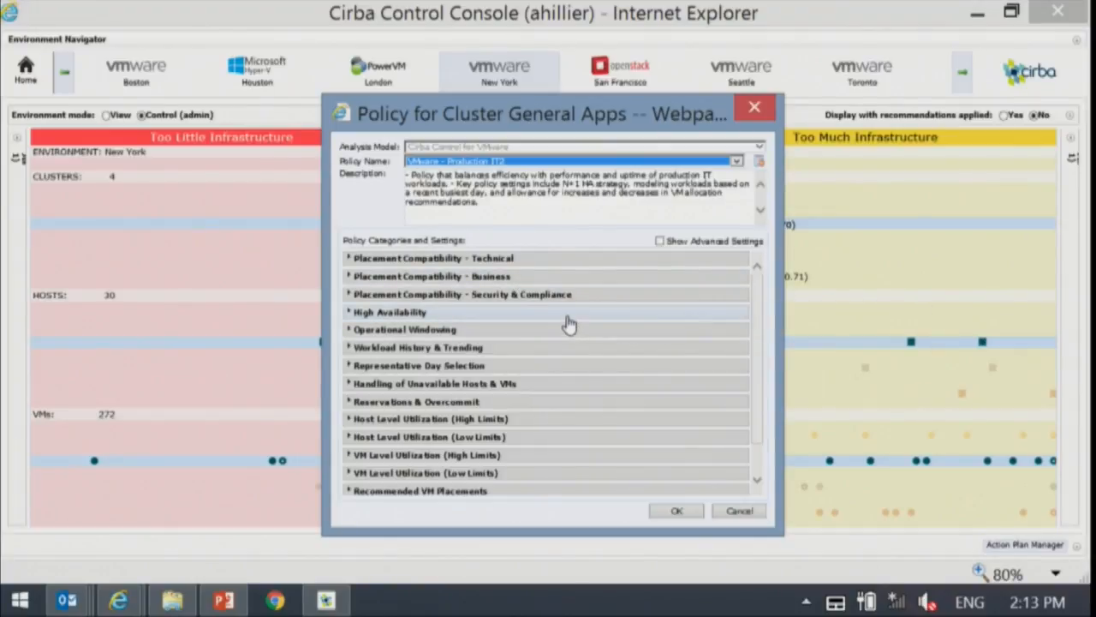
pyautogui.click(526, 162)
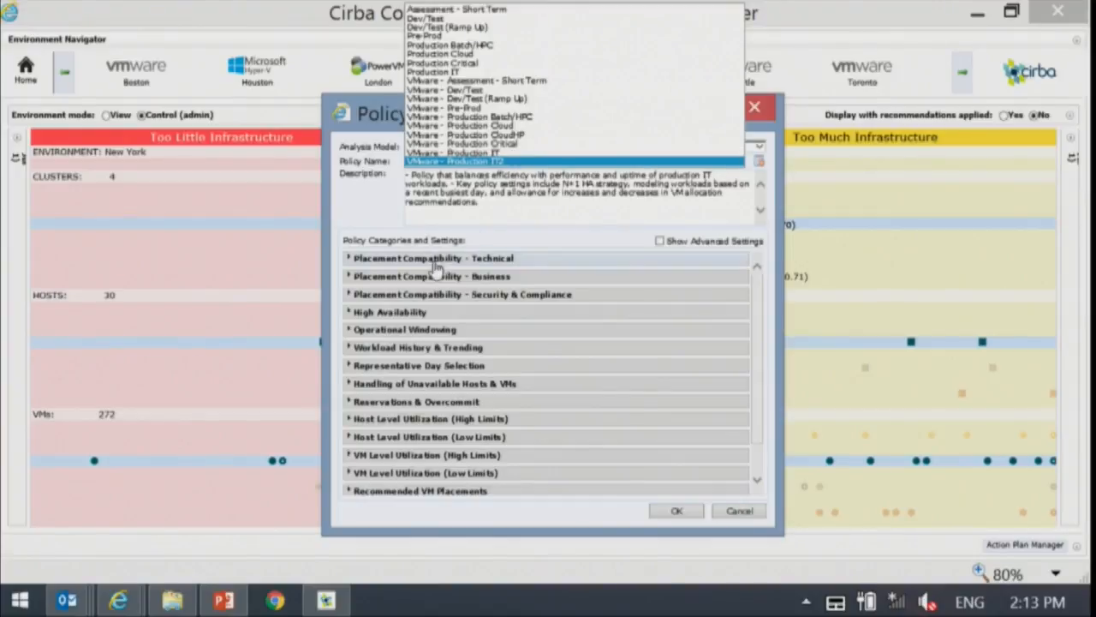
pyautogui.click(378, 212)
# - Expand the VM Level Utilization (High Limits) category and inspect its CPU utilization and active memory limits
pyautogui.scroll(-1, 395, 457)
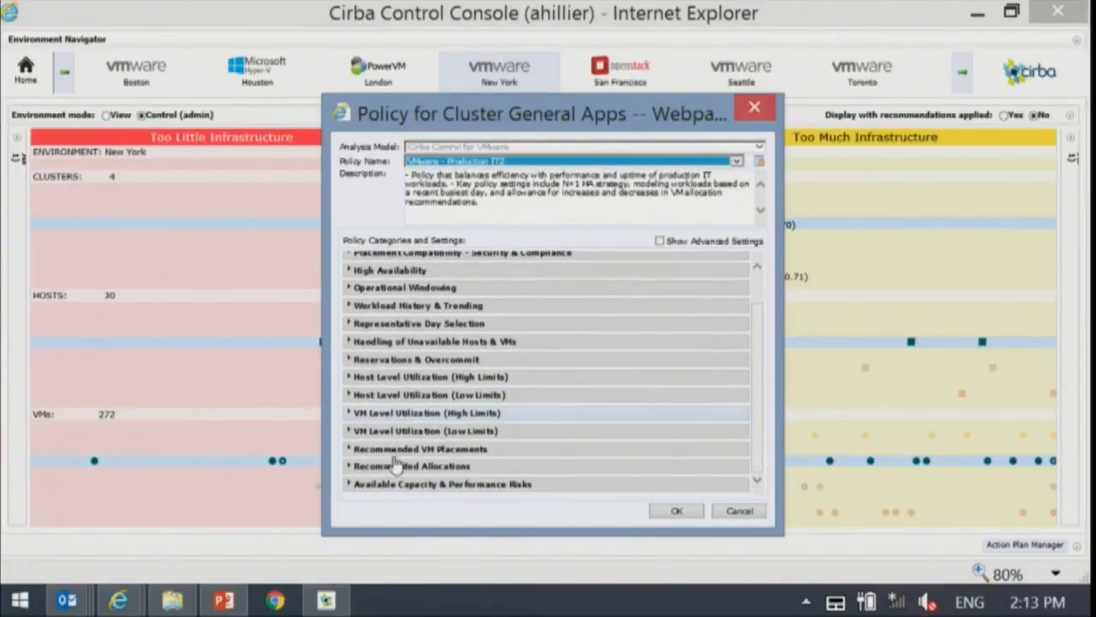
pyautogui.click(350, 413)
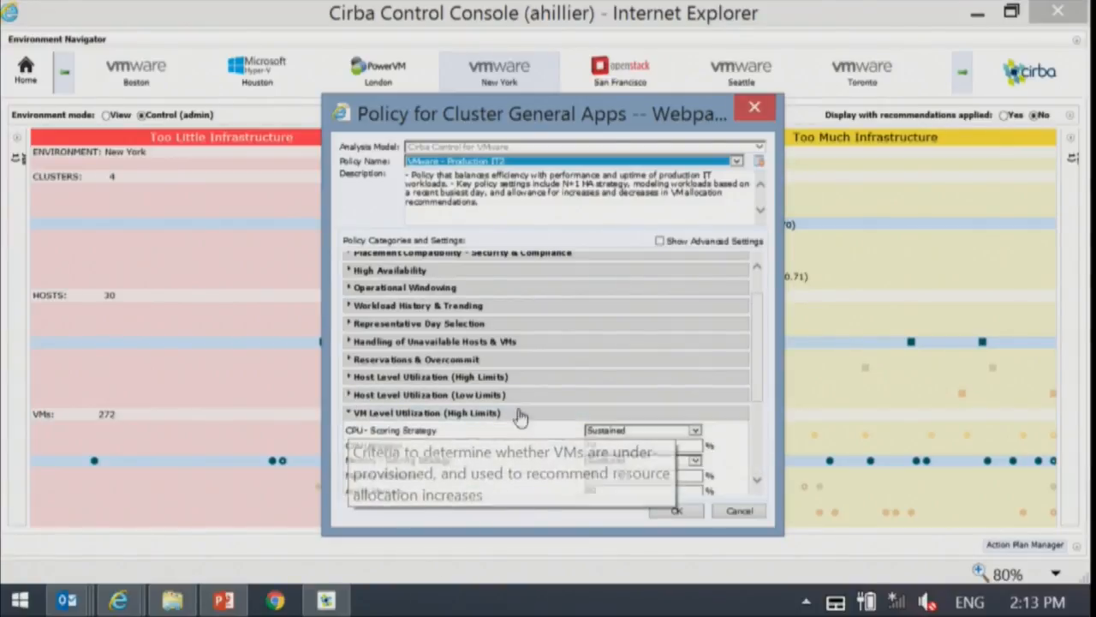
pyautogui.scroll(-2, 522, 459)
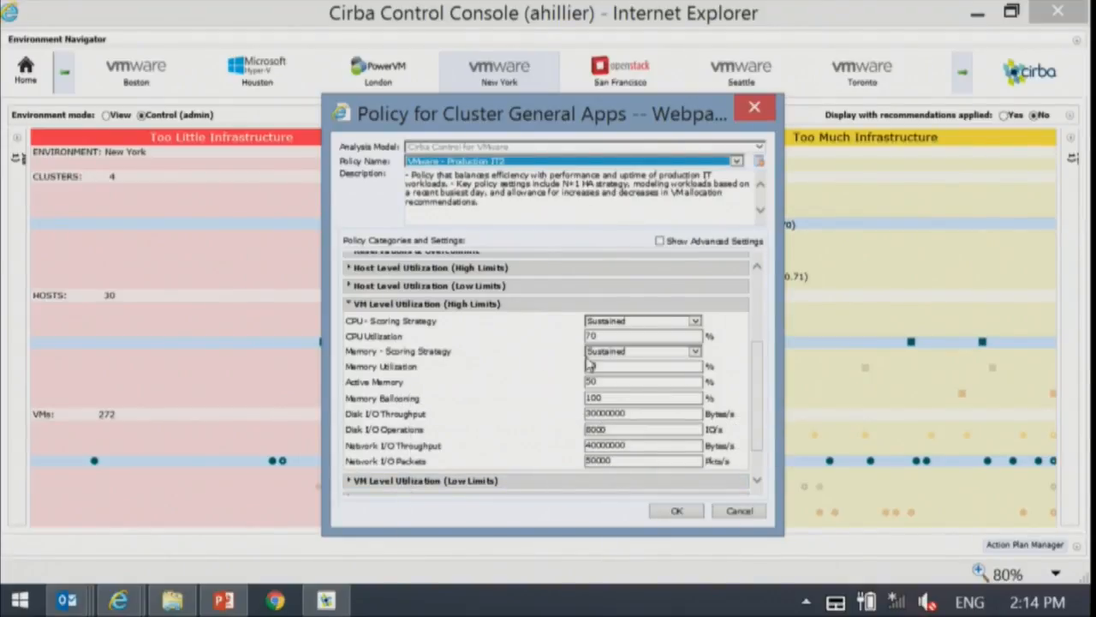
pyautogui.doubleClick(601, 336)
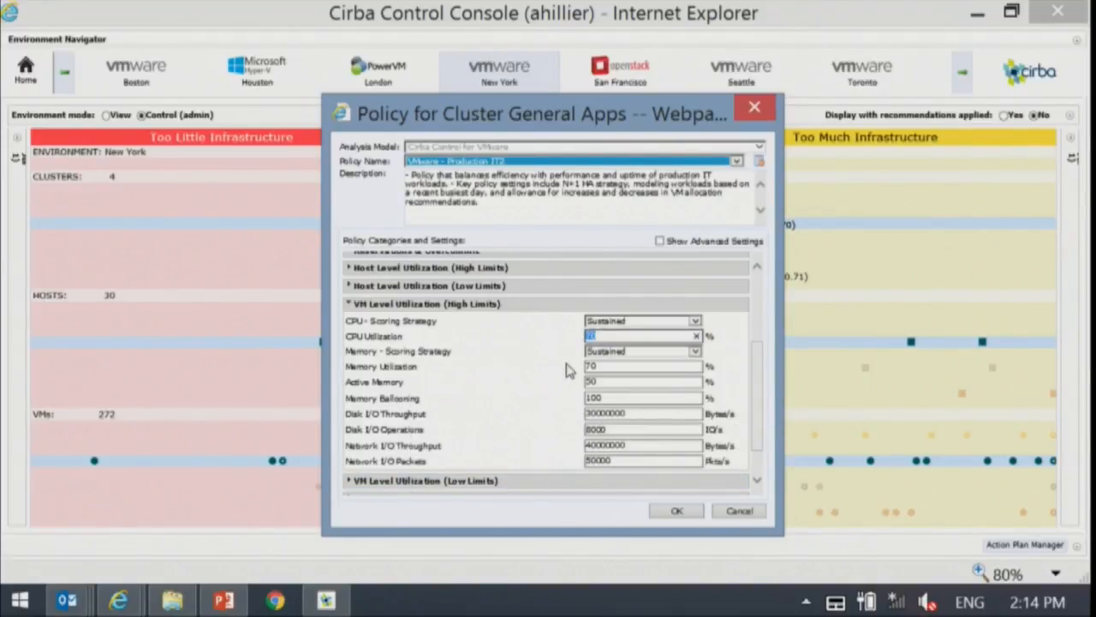
pyautogui.click(597, 381)
# - Expand the Host Level Utilization (High Limits) category and inspect its memory utilization and network I/O throughput limits
pyautogui.click(364, 267)
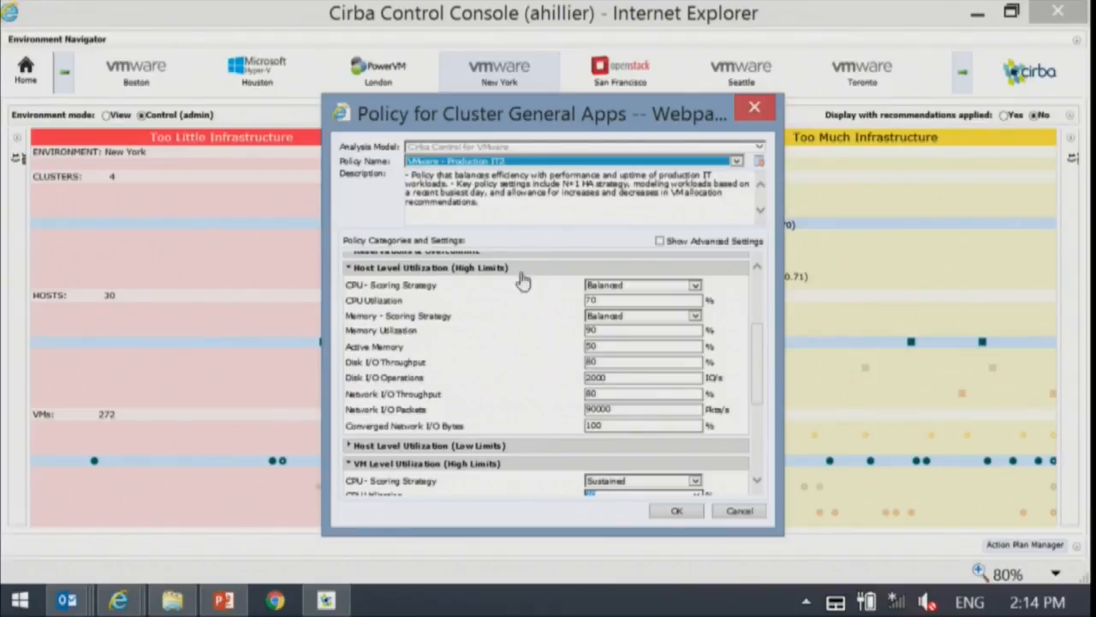
pyautogui.doubleClick(587, 330)
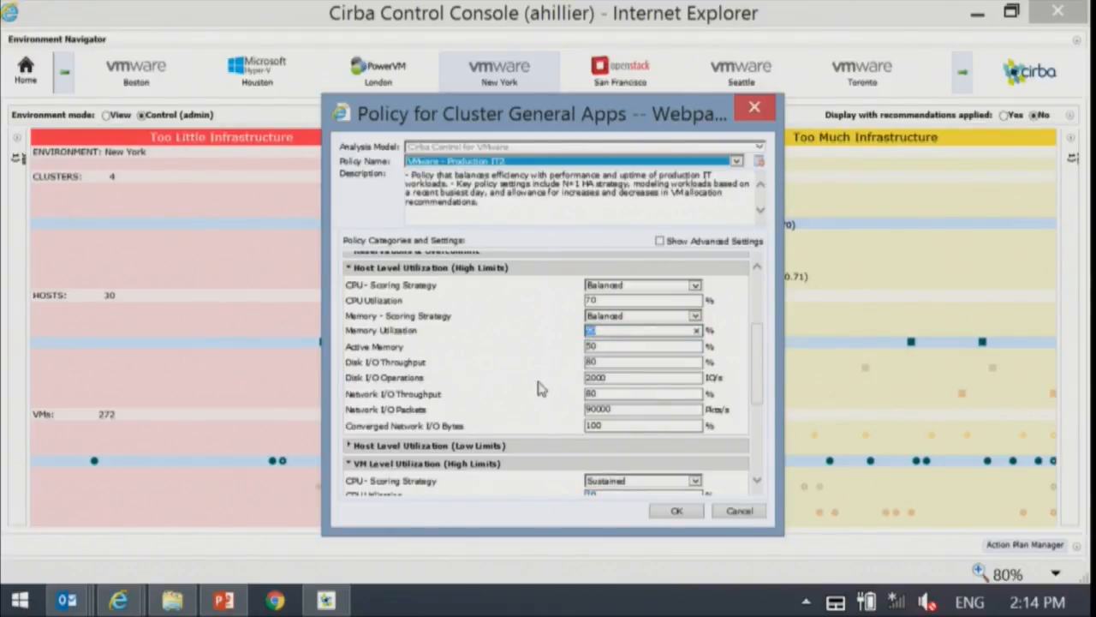
pyautogui.click(511, 403)
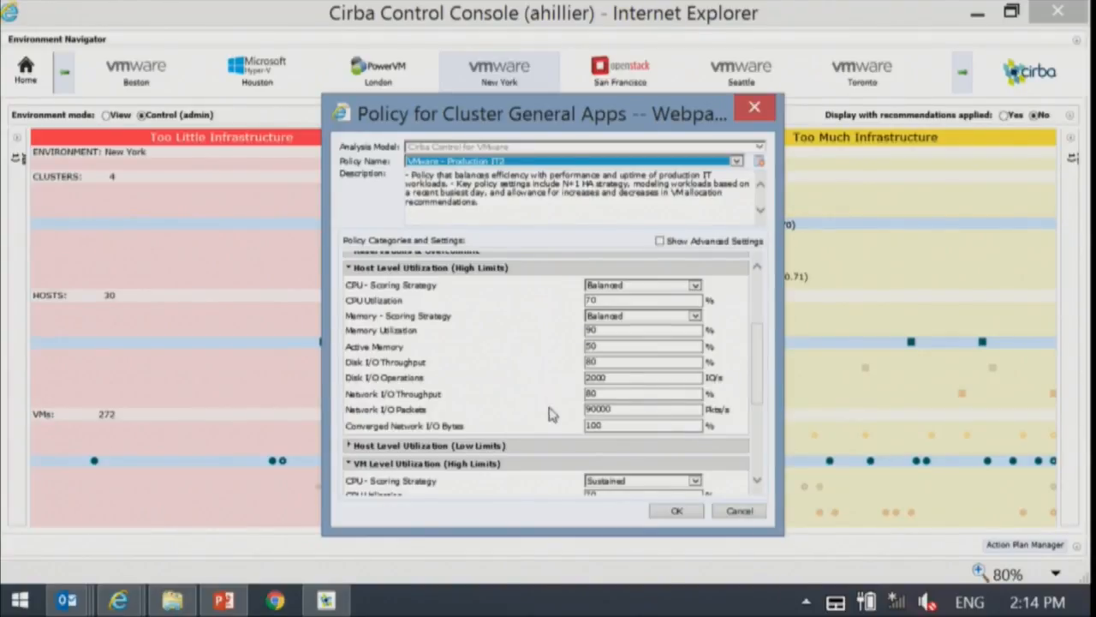
pyautogui.moveTo(547, 403)
pyautogui.scroll(3, 390, 329)
pyautogui.scroll(-1, 437, 451)
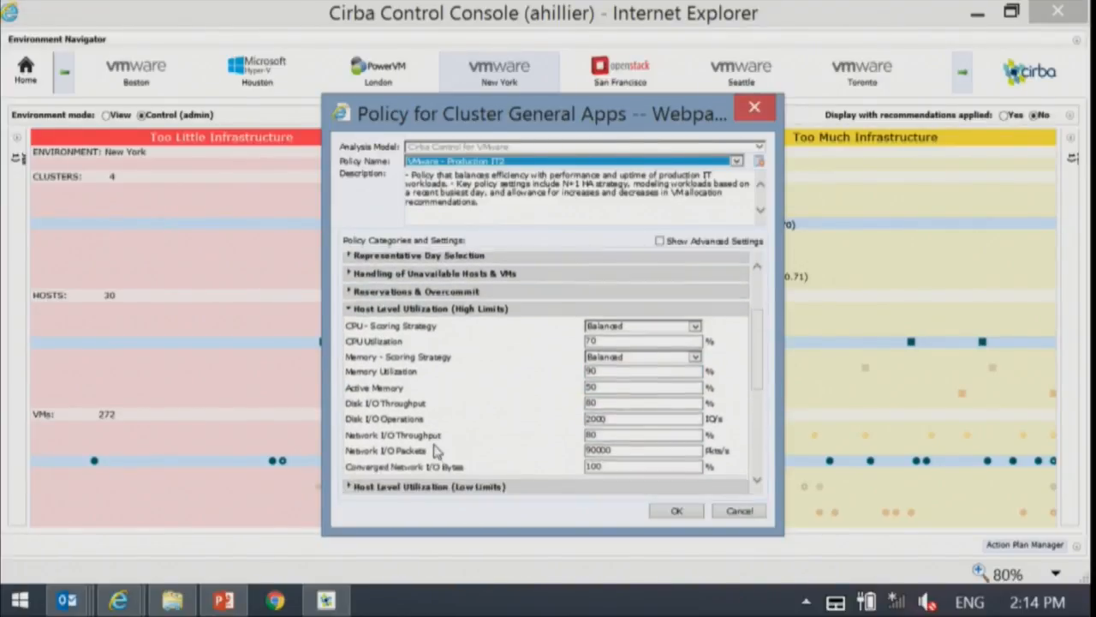
pyautogui.moveTo(466, 439)
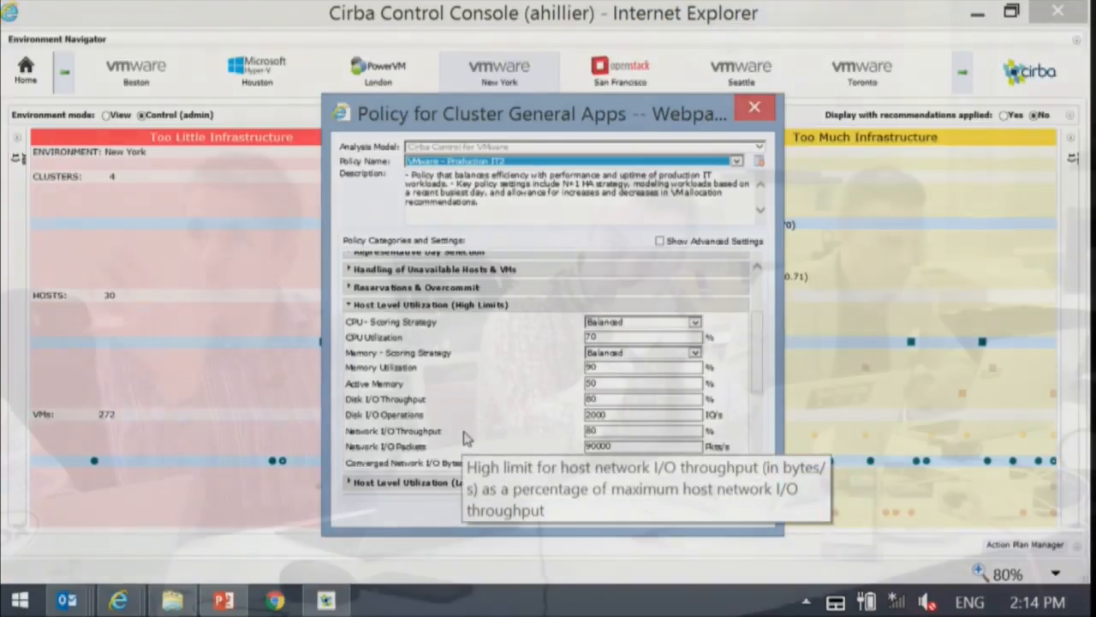
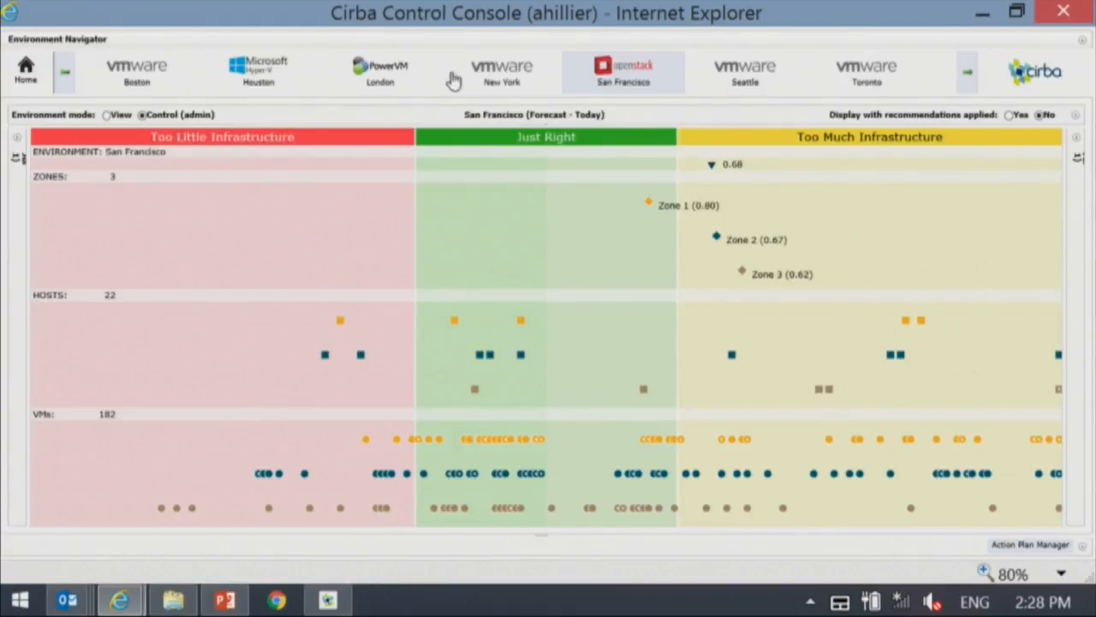
# - Display the New York environment's clusters, hosts and VMs, and switch to the Reservation Console
pyautogui.click(529, 82)
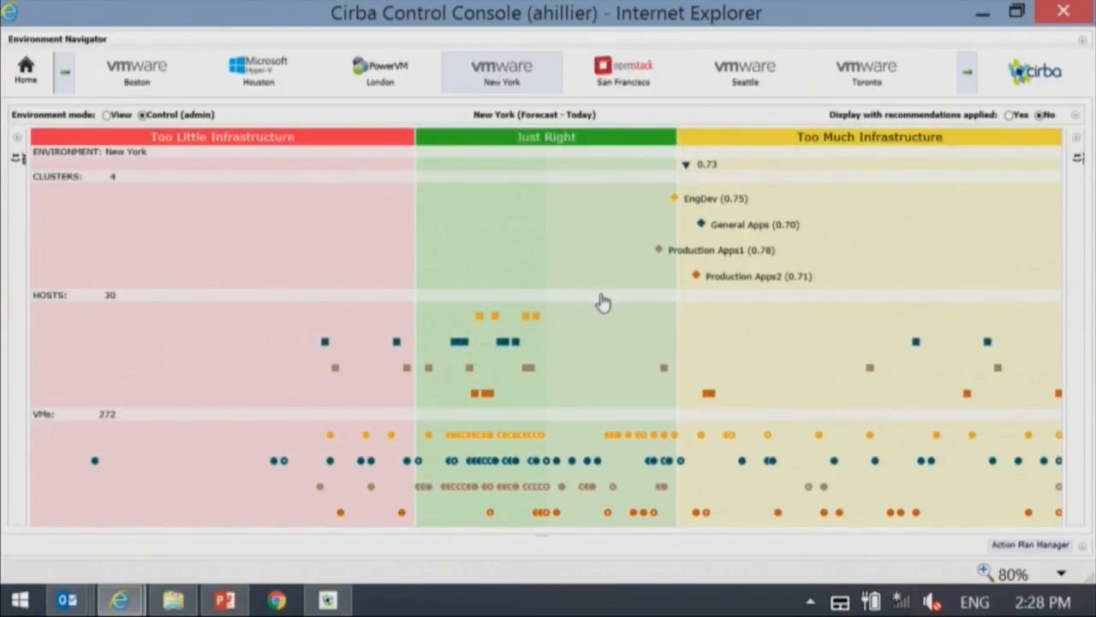
pyautogui.moveTo(470, 487)
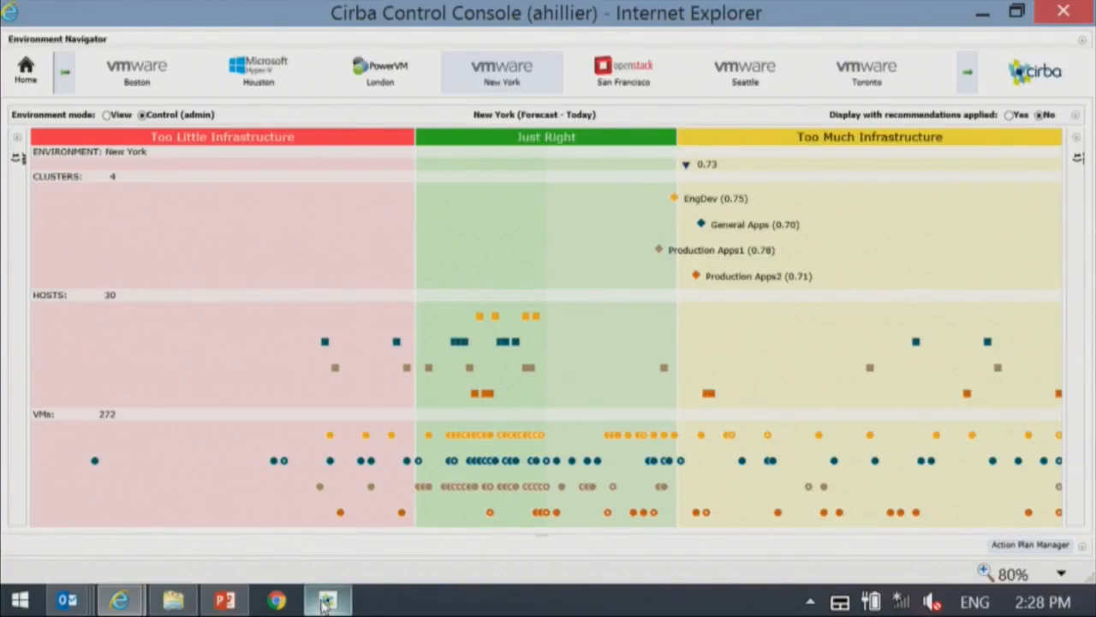
pyautogui.click(328, 602)
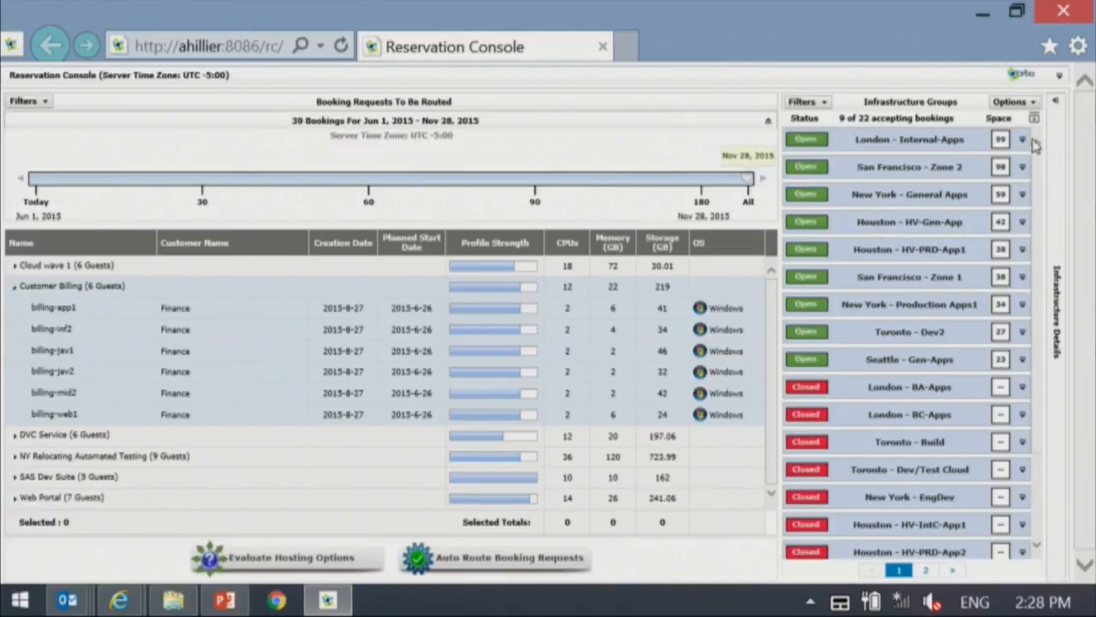
# - Set the Reservation Console's page zoom to 100%
pyautogui.click(1078, 46)
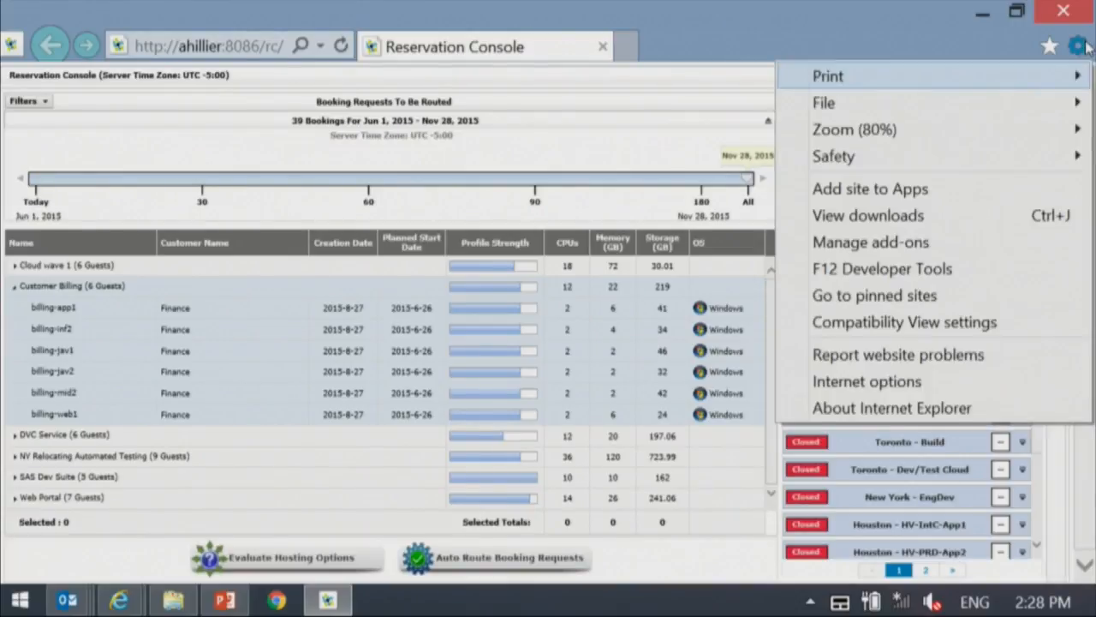
pyautogui.moveTo(857, 128)
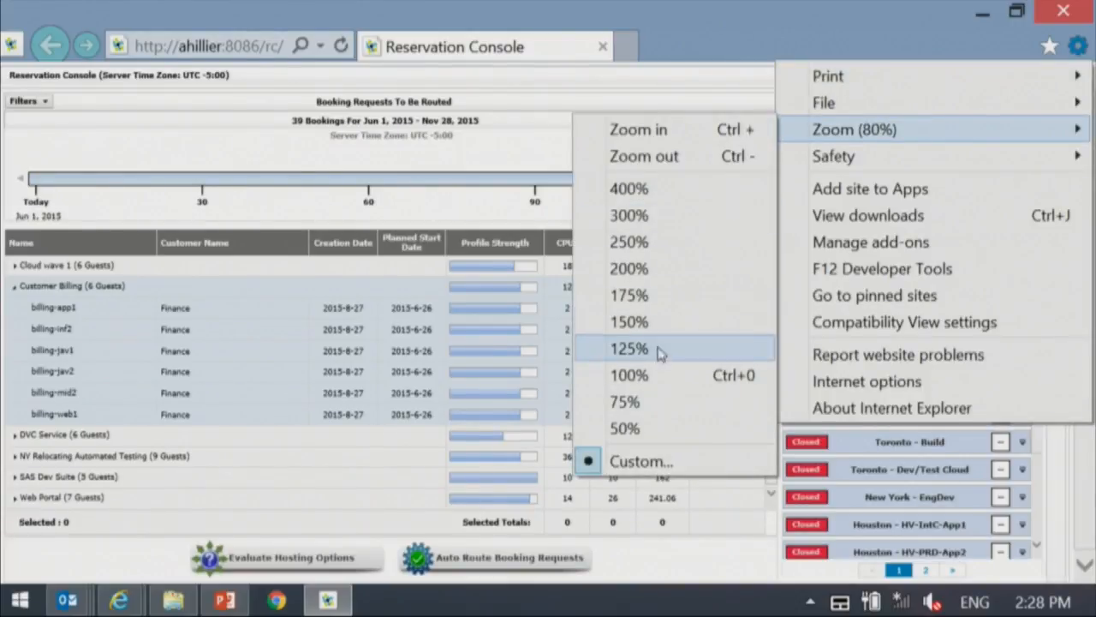
pyautogui.click(650, 375)
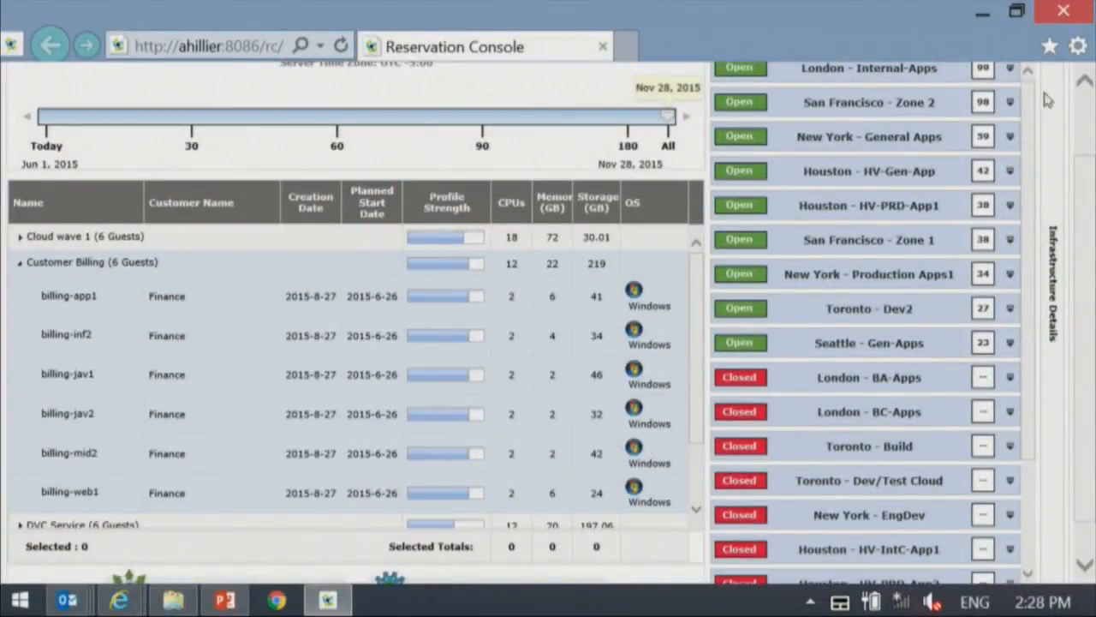
# - Apply a custom page zoom below 100% to the Reservation Console and return to the beginning of the page
pyautogui.click(1077, 46)
pyautogui.moveTo(927, 130)
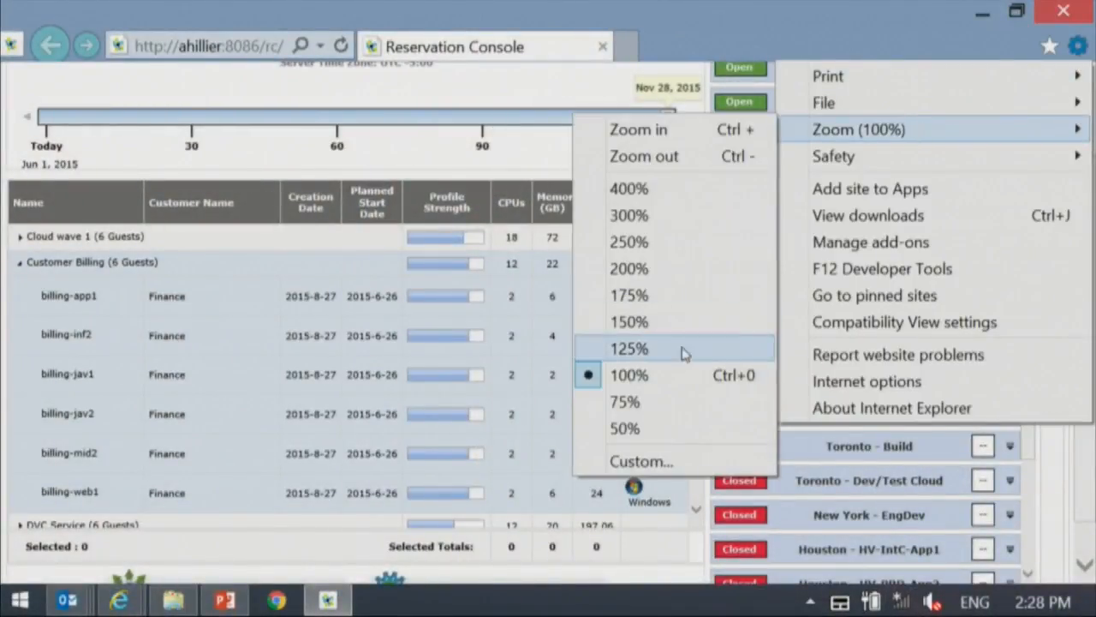
pyautogui.click(638, 461)
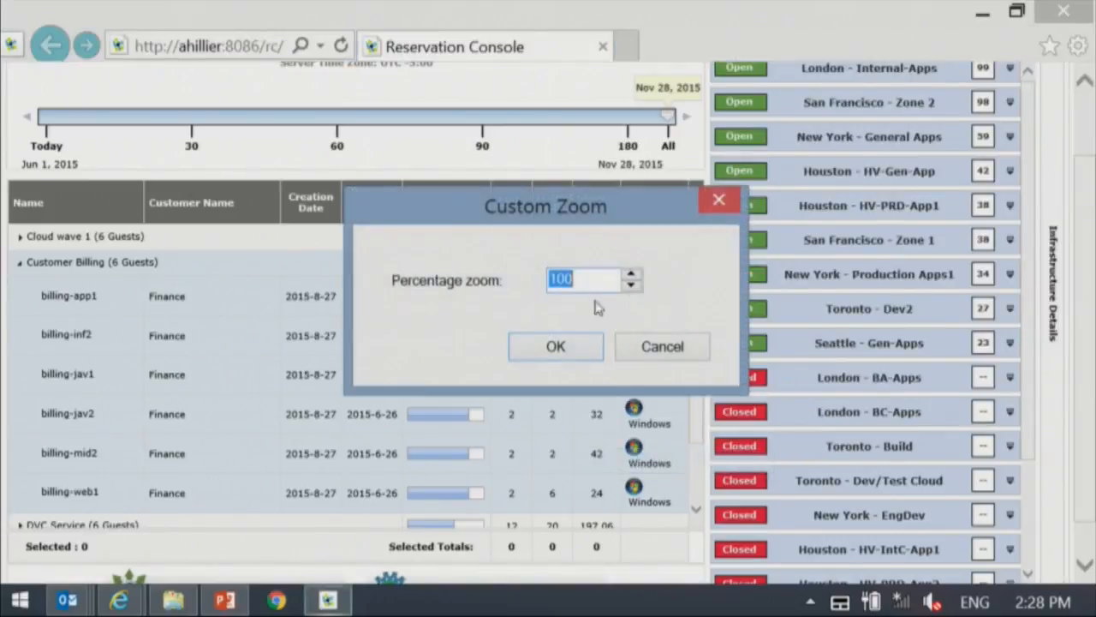
pyautogui.write('80')
pyautogui.click(565, 355)
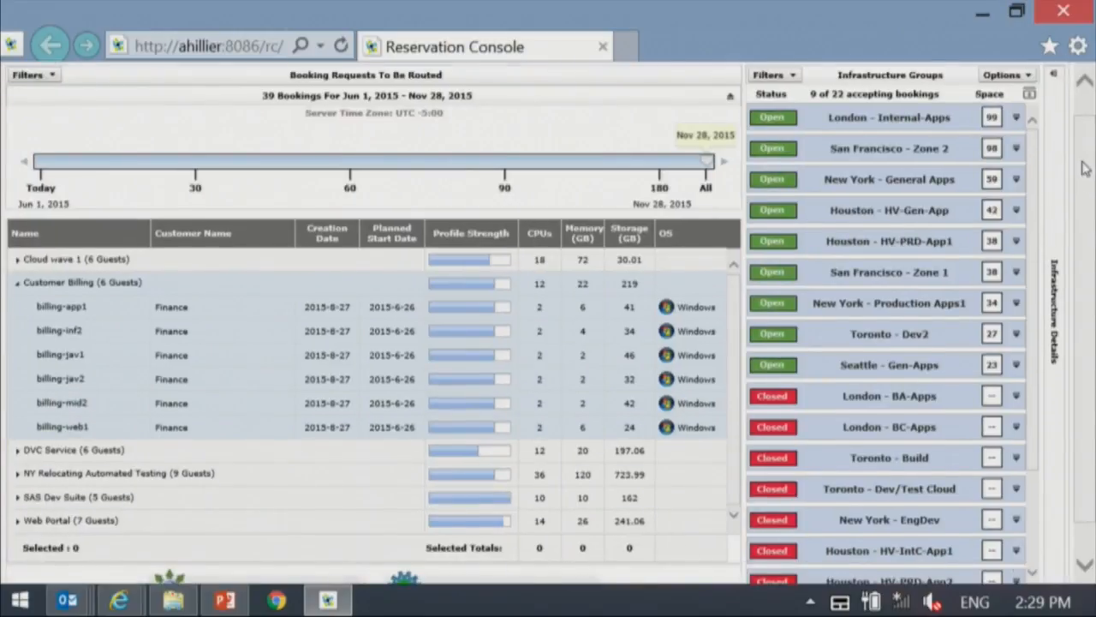
pyautogui.moveTo(1085, 169); pyautogui.dragTo(1086, 235)
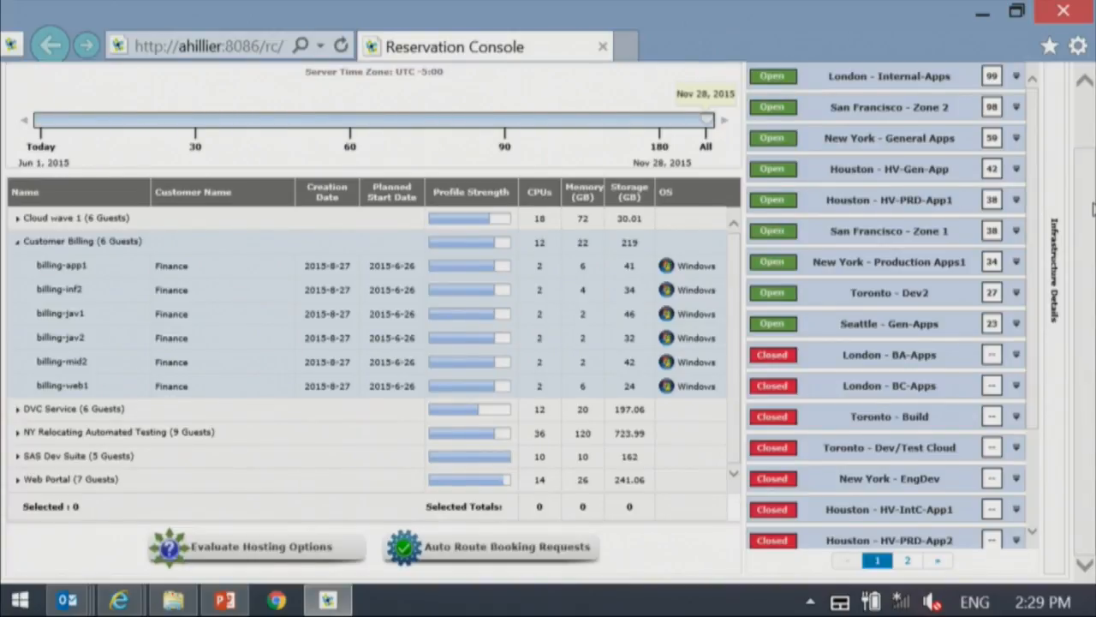
pyautogui.scroll(1, 868, 234)
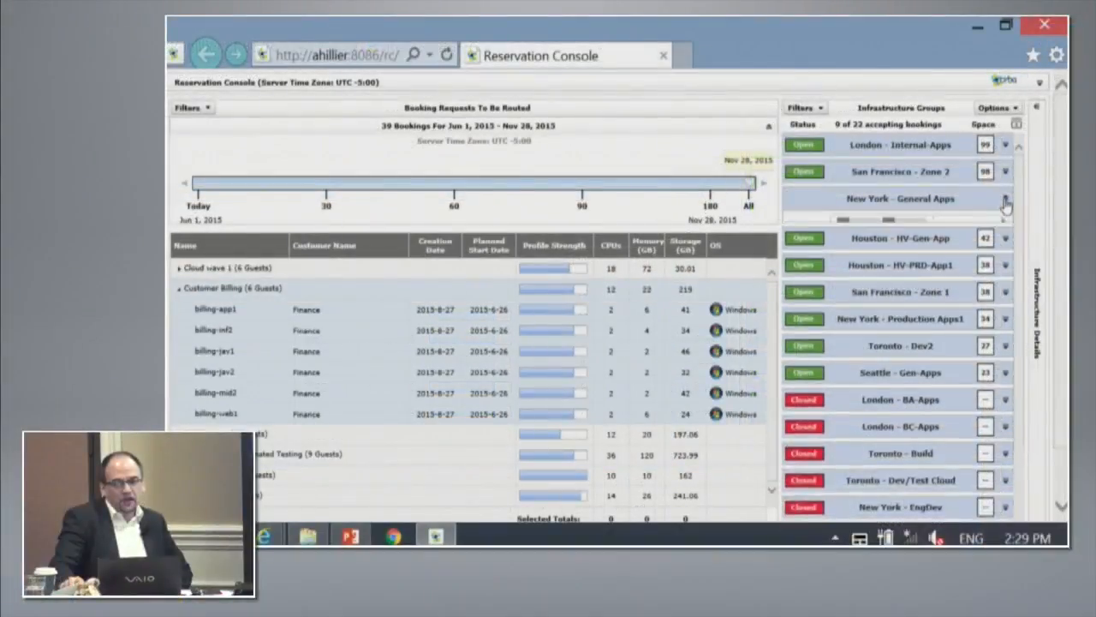
# - Check the capacity unit options for the infrastructure groups, and review the amenities of New York - General Apps
pyautogui.click(837, 218)
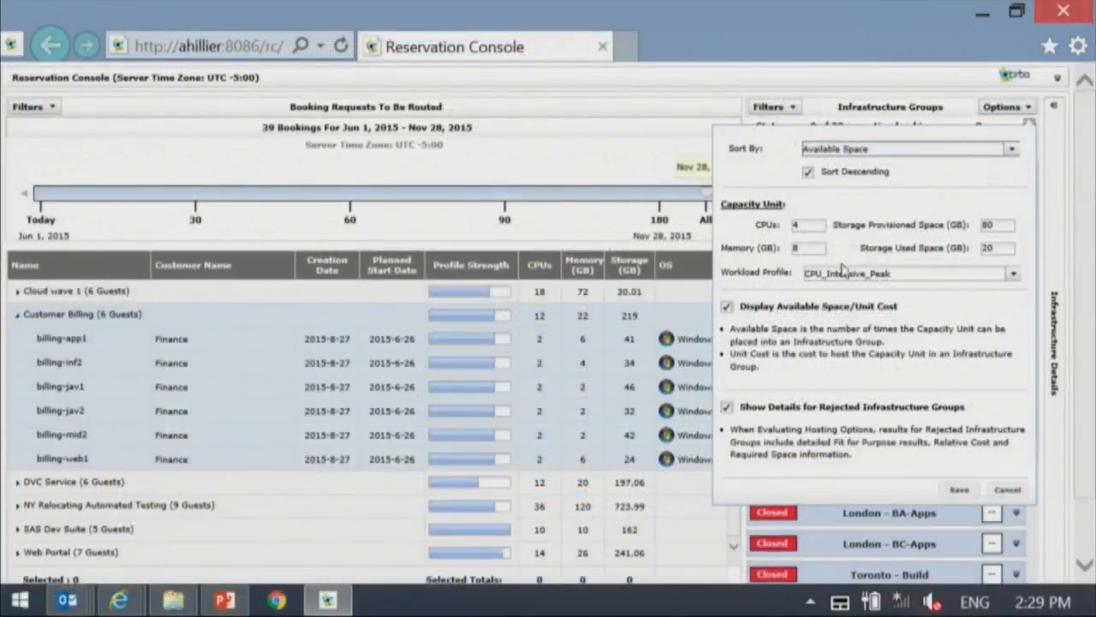
pyautogui.click(585, 245)
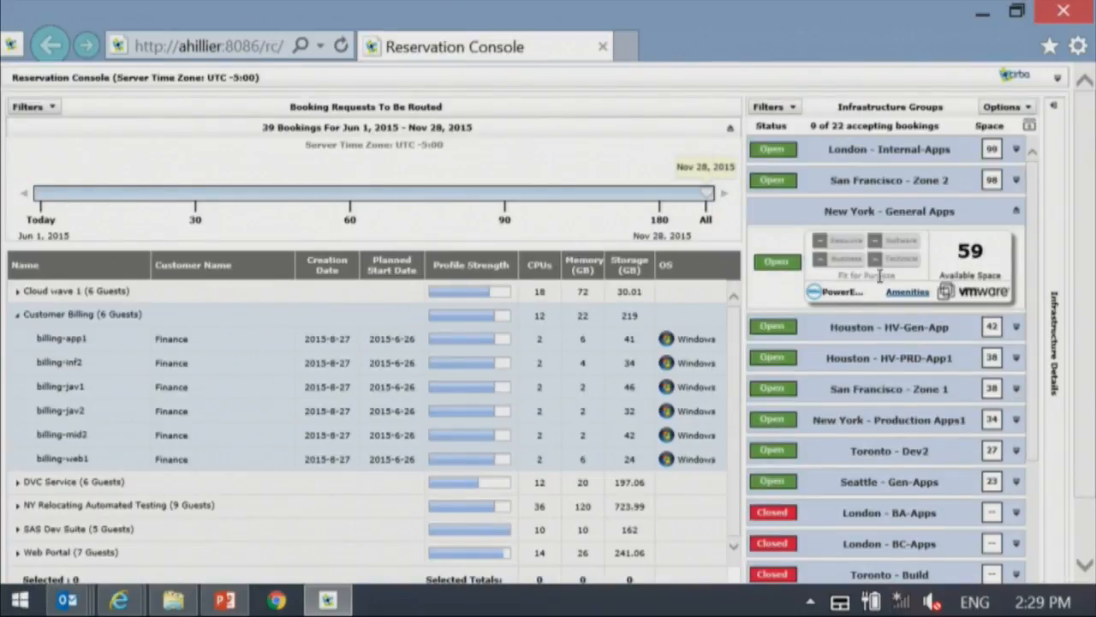
pyautogui.click(907, 293)
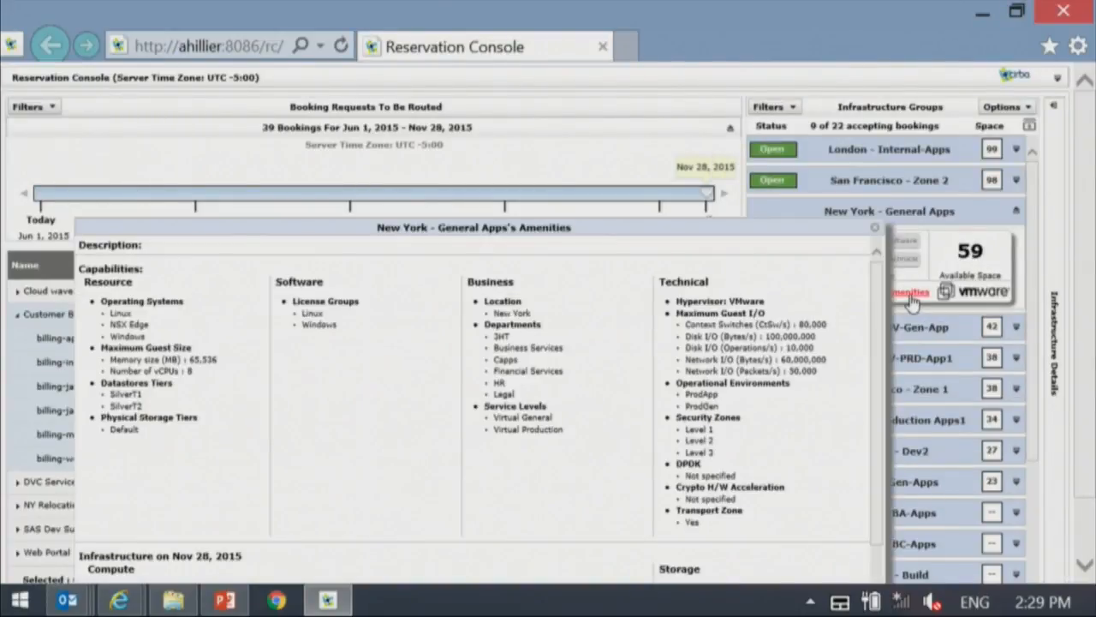
pyautogui.moveTo(629, 232); pyautogui.dragTo(708, 102)
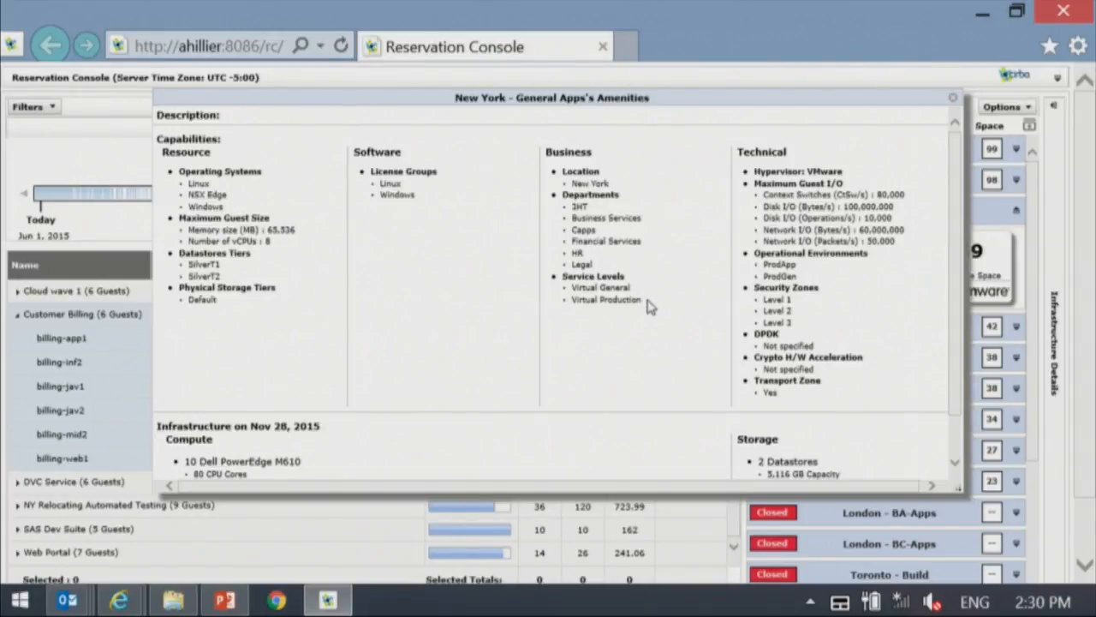
pyautogui.click(955, 100)
# - Review the amenities of London - Internal-Apps, and collapse the details of both London - Internal-Apps and New York - General Apps
pyautogui.click(1016, 149)
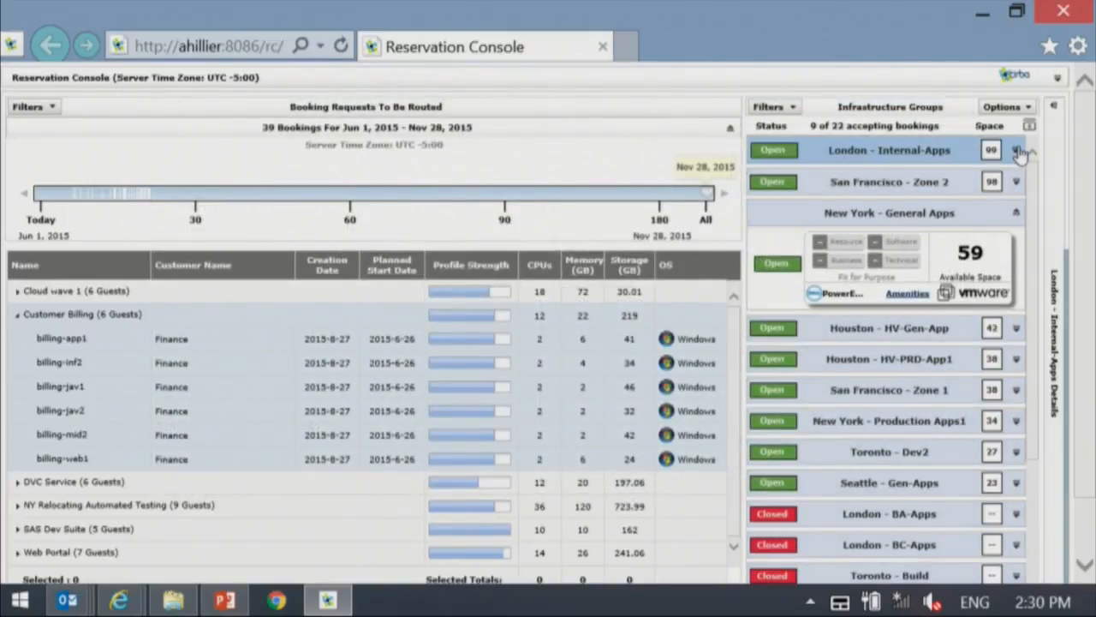
pyautogui.click(916, 233)
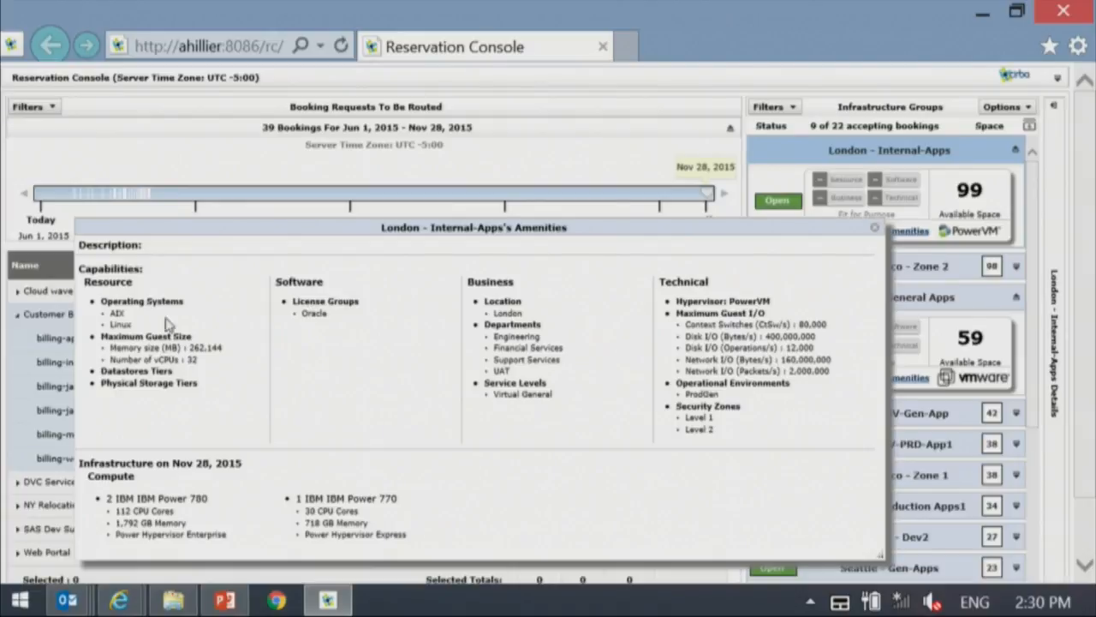
pyautogui.click(874, 232)
pyautogui.click(1017, 297)
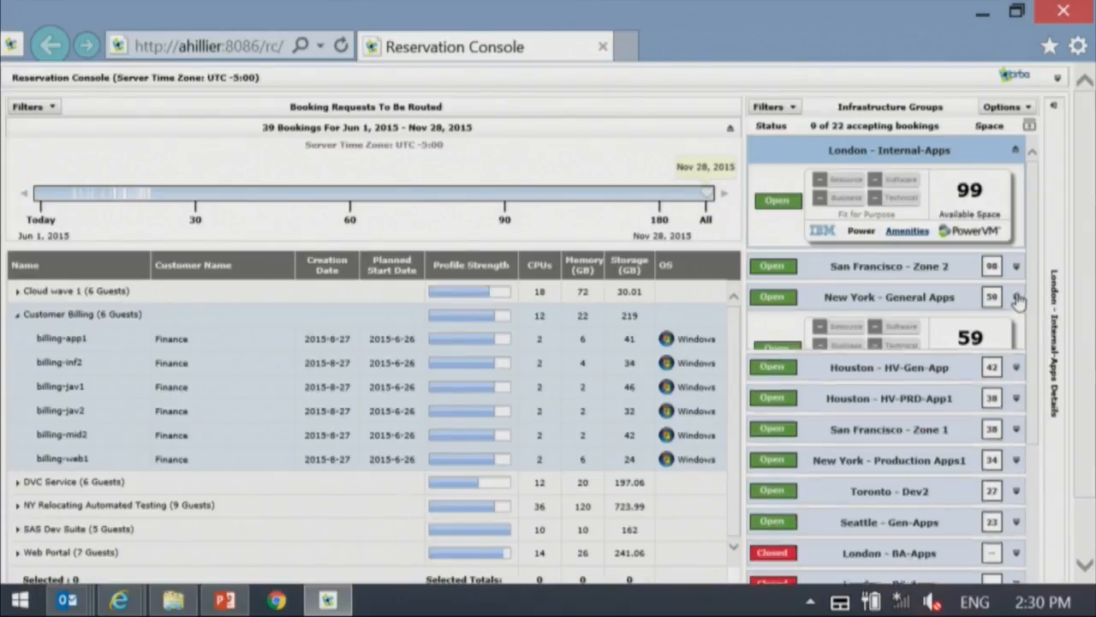
pyautogui.click(1016, 151)
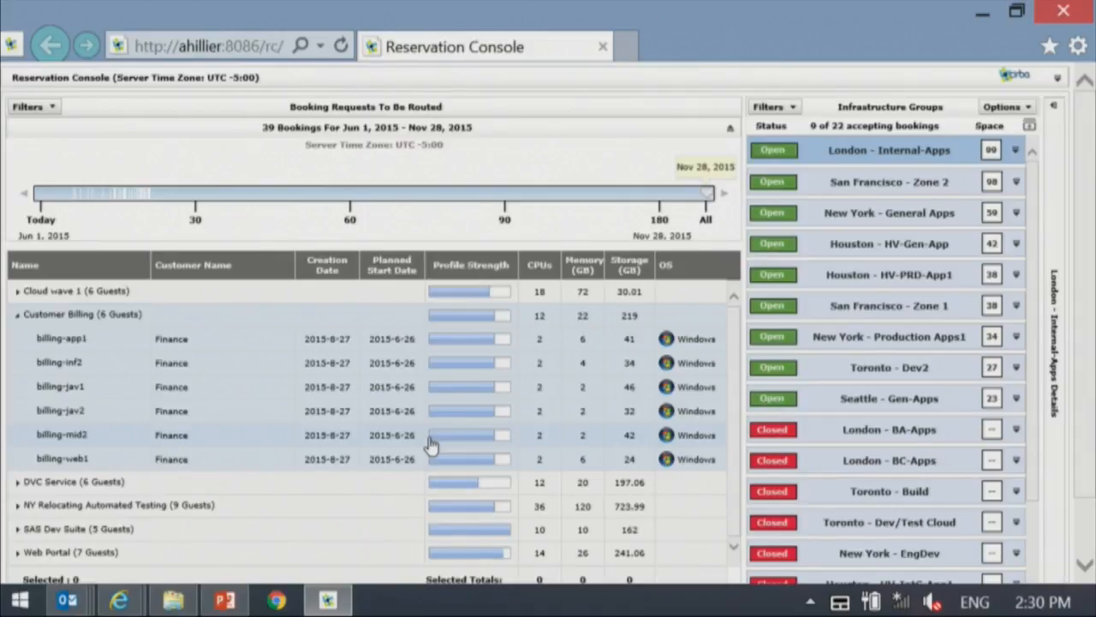
# - Open the billing-app1 booking request and examine its booking information, requested resources, disks and storage tiers
pyautogui.doubleClick(300, 346)
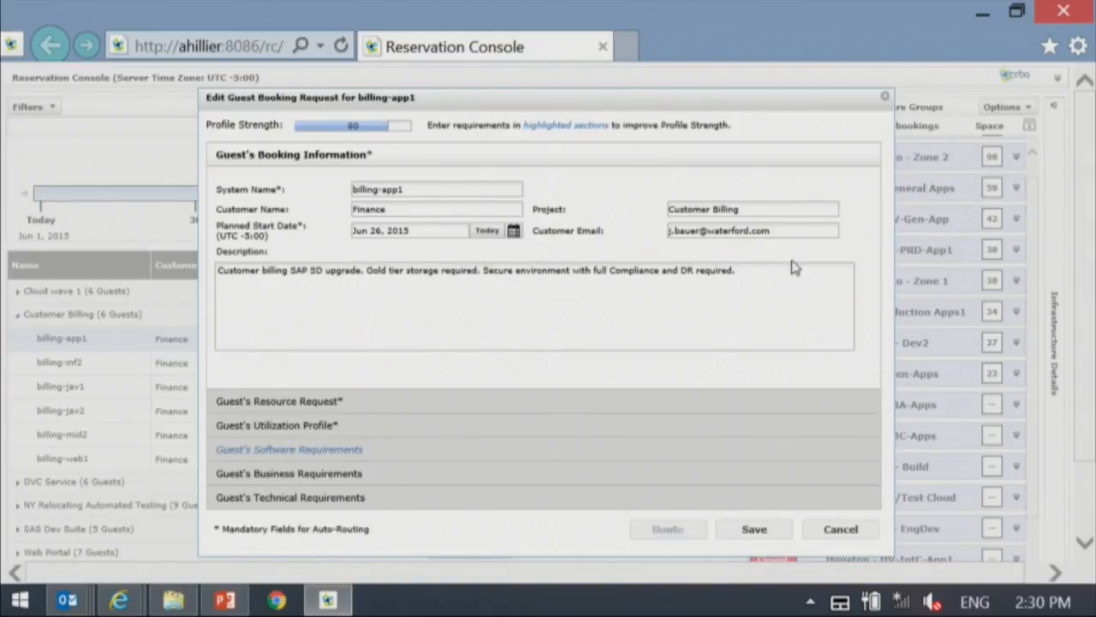
pyautogui.click(315, 403)
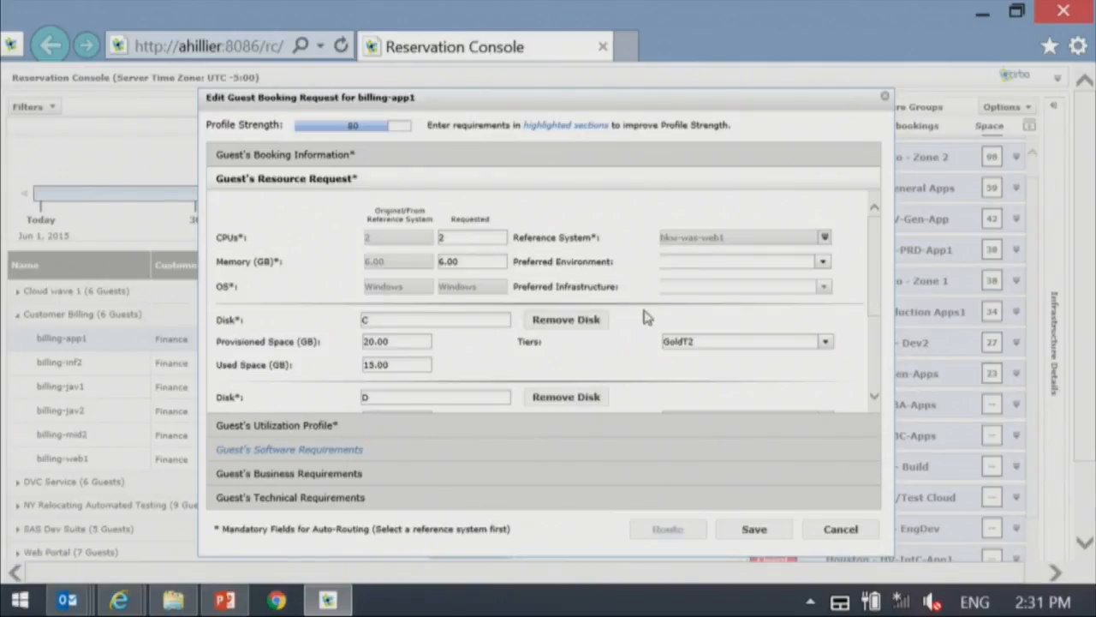
pyautogui.scroll(-2, 876, 299)
pyautogui.scroll(-2, 887, 322)
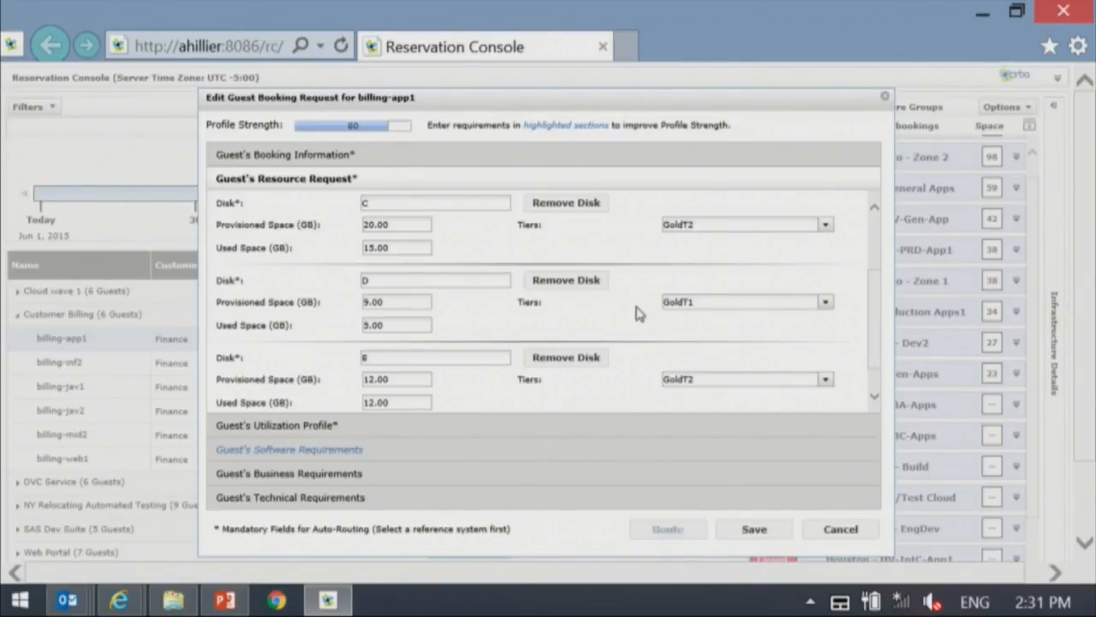
pyautogui.scroll(1, 552, 321)
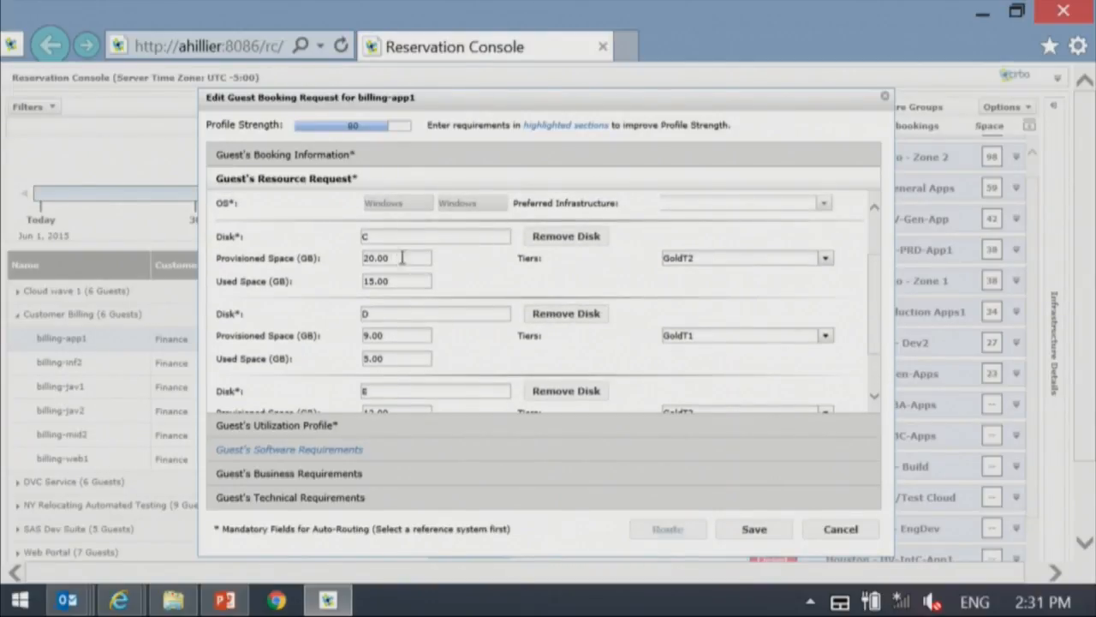
pyautogui.scroll(-1, 403, 259)
pyautogui.scroll(1, 404, 259)
pyautogui.scroll(-2, 408, 260)
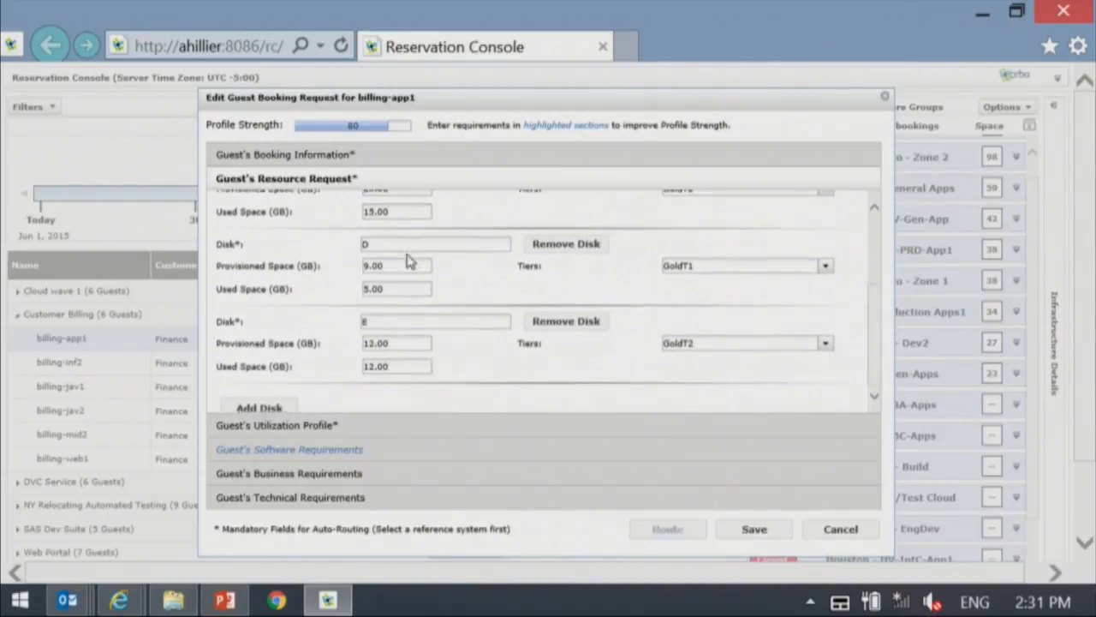
# - Examine billing-app1's utilization profile by charting the CPU_Utilization workload type by time of day
pyautogui.click(346, 425)
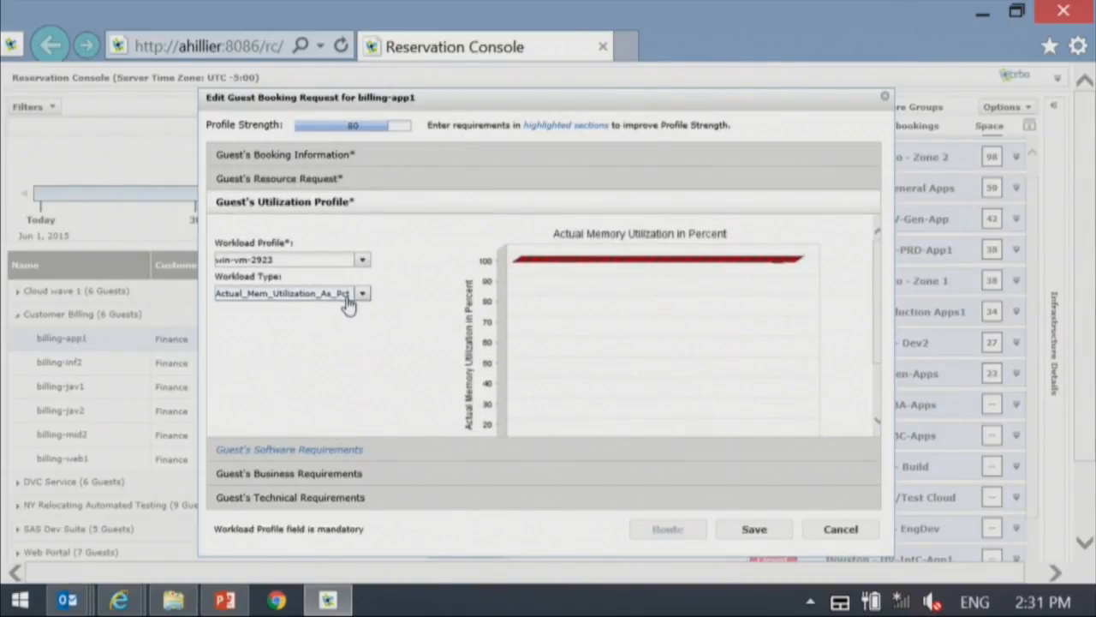
pyautogui.click(348, 298)
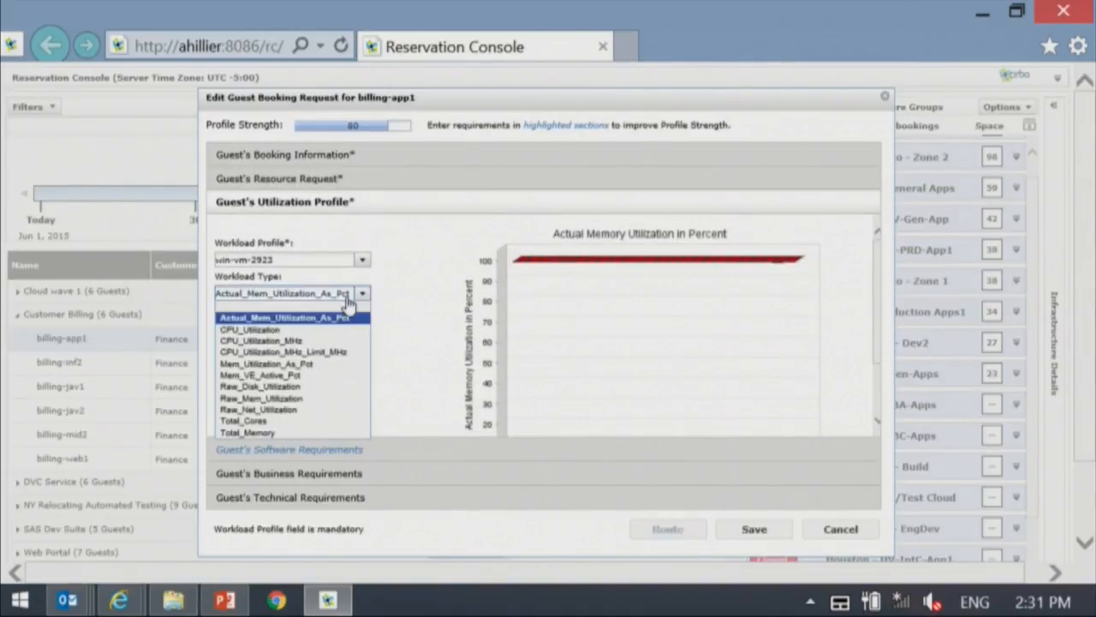
pyautogui.click(272, 330)
pyautogui.scroll(-2, 809, 346)
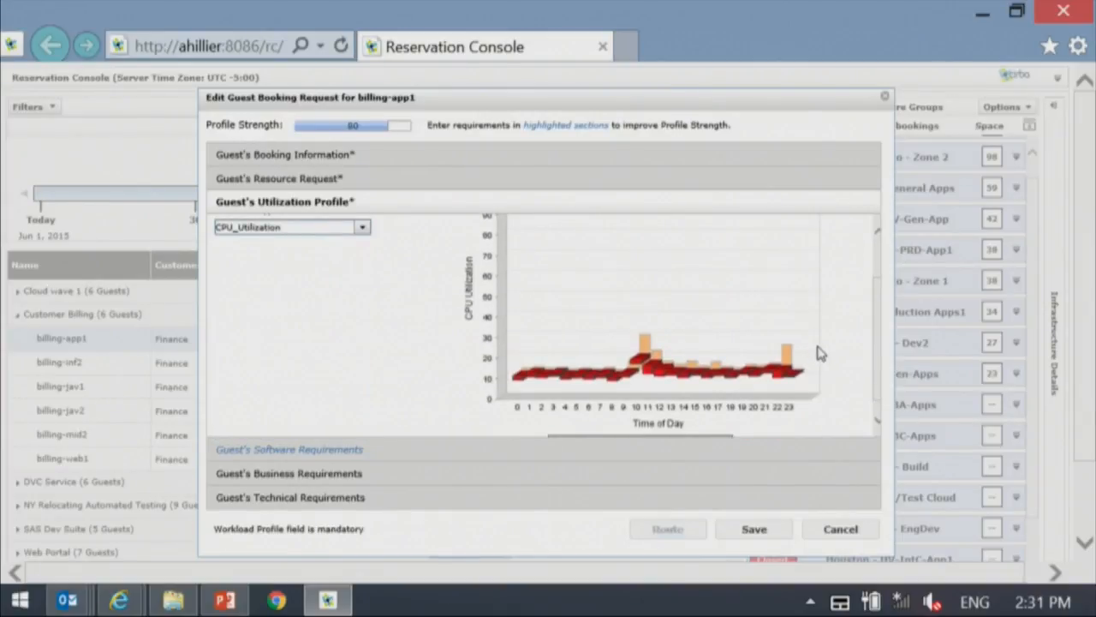
# - Try the CPU_Intensive_Sustained workload profile for billing-app1
pyautogui.click(362, 227)
pyautogui.scroll(1, 402, 274)
pyautogui.click(362, 223)
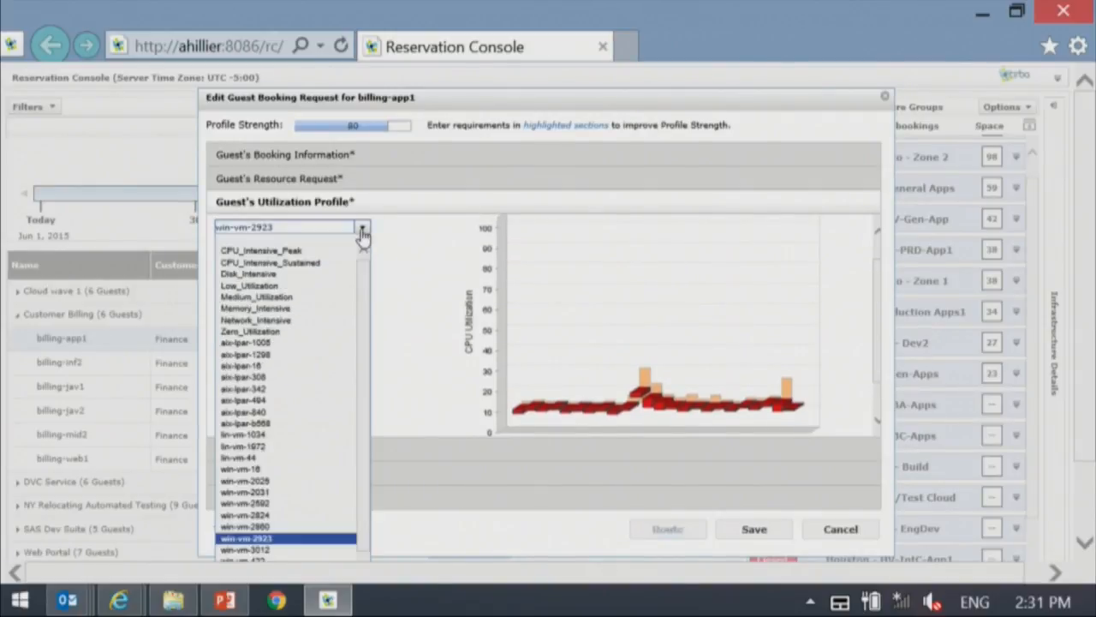
pyautogui.click(257, 262)
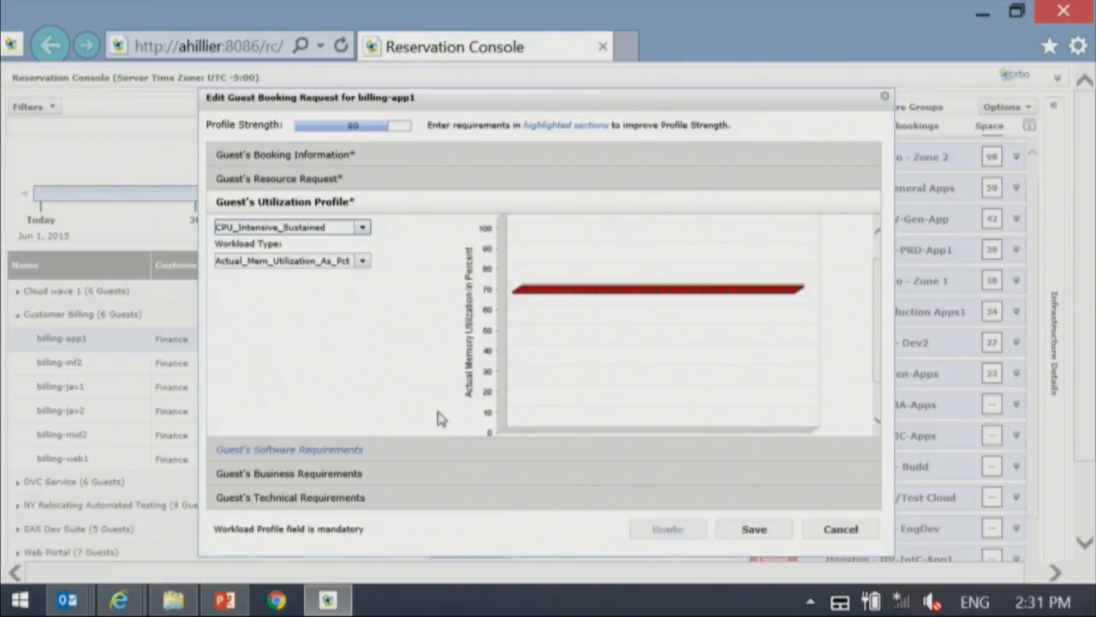
# - Review billing-app1's license group choices, business requirements and technical requirements, and leave the booking request without saving
pyautogui.click(332, 453)
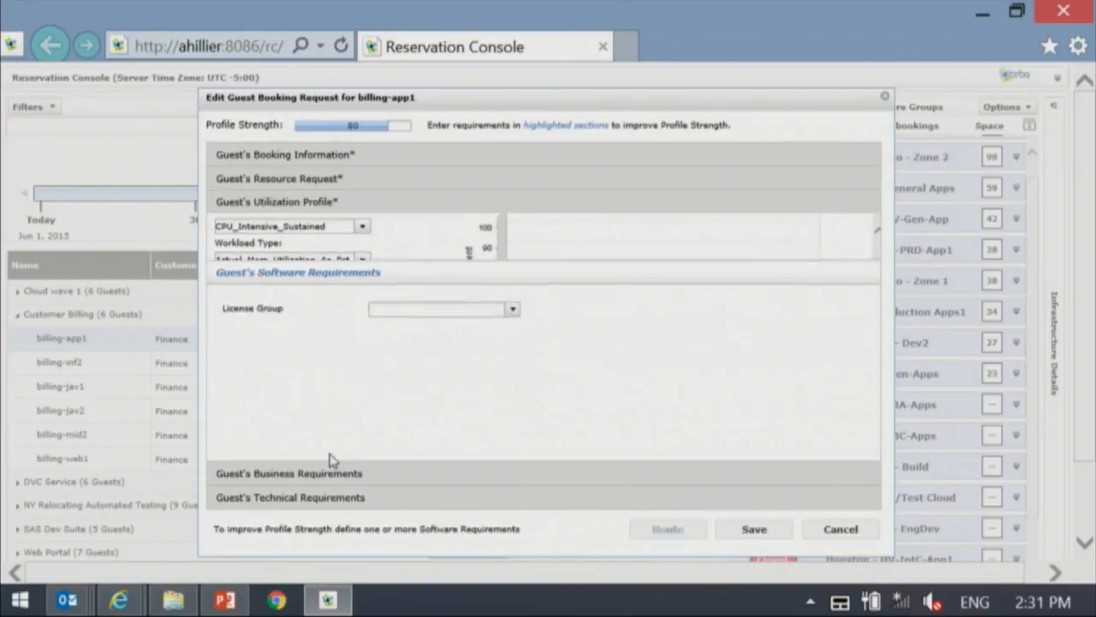
pyautogui.click(512, 263)
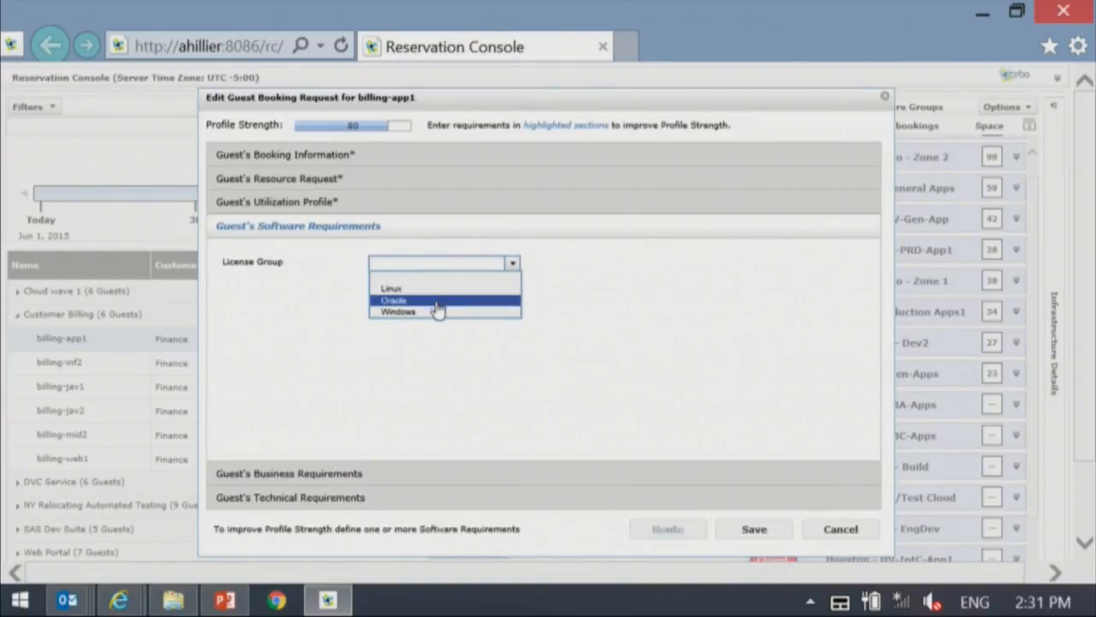
pyautogui.click(269, 479)
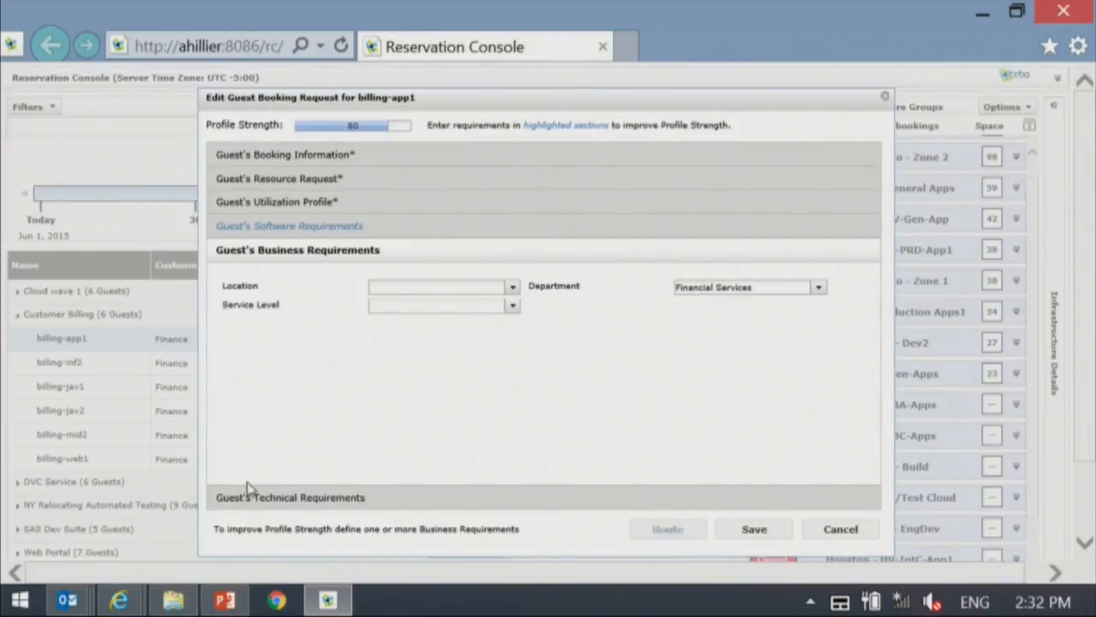
pyautogui.click(289, 498)
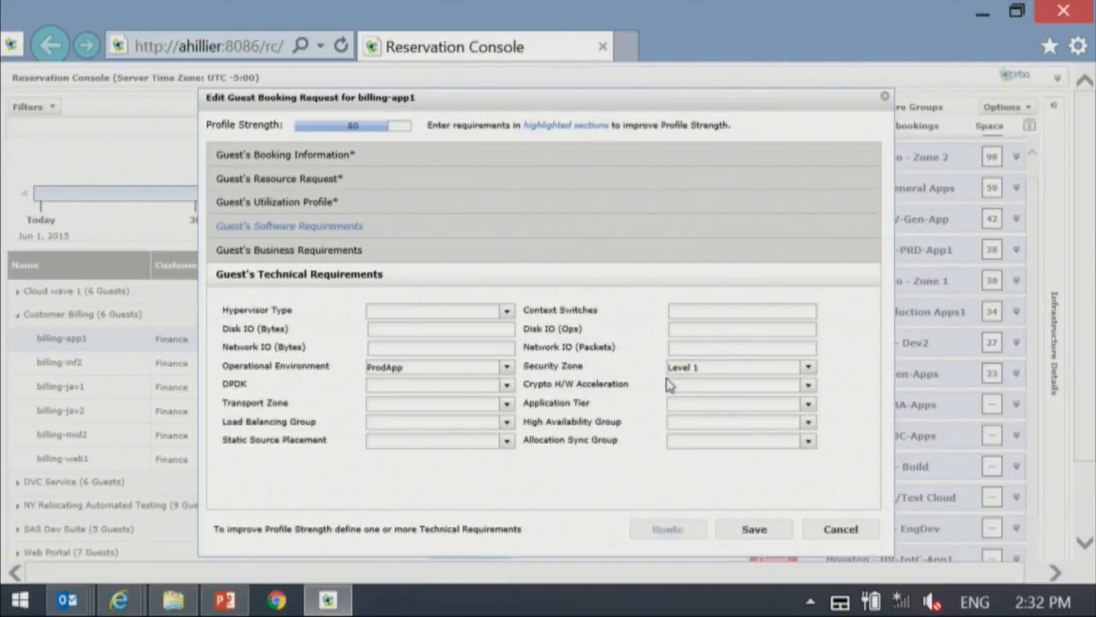
pyautogui.click(842, 535)
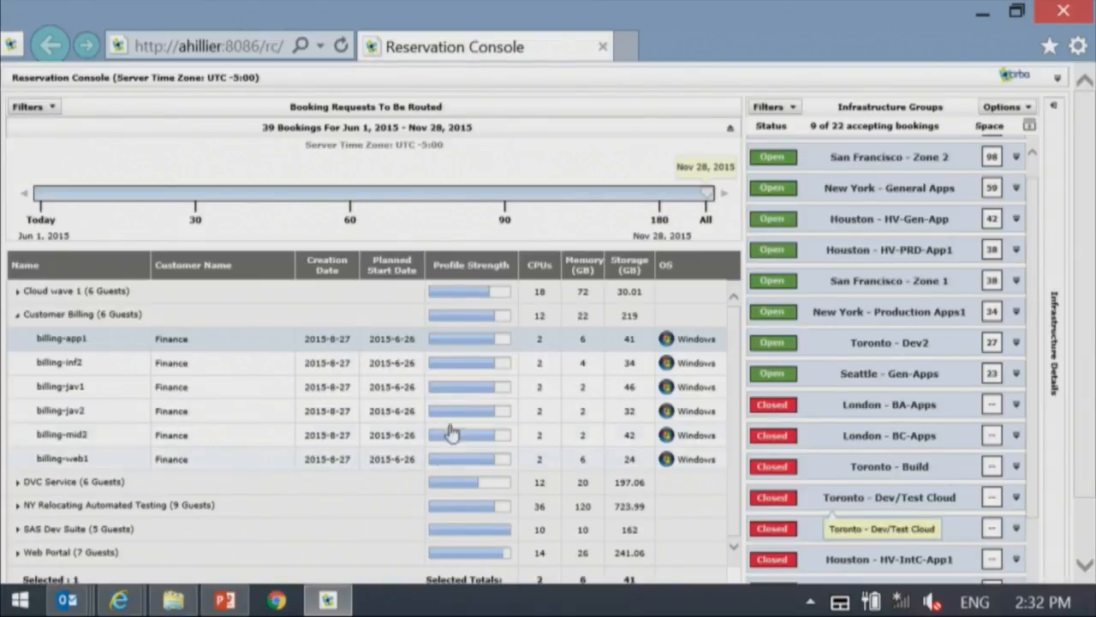
# - Select the whole Customer Billing booking request with all of its guests
pyautogui.click(92, 317)
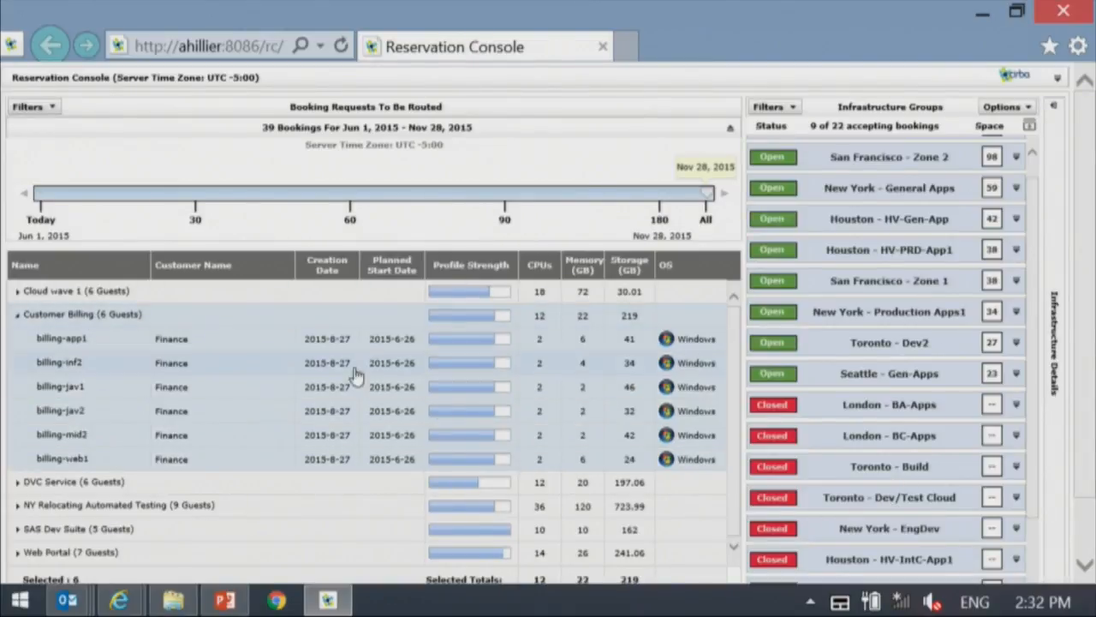
# - Show the console full screen and evaluate hosting options for the whole Customer Billing booking request with all its guests
pyautogui.moveTo(1086, 195); pyautogui.dragTo(1094, 260)
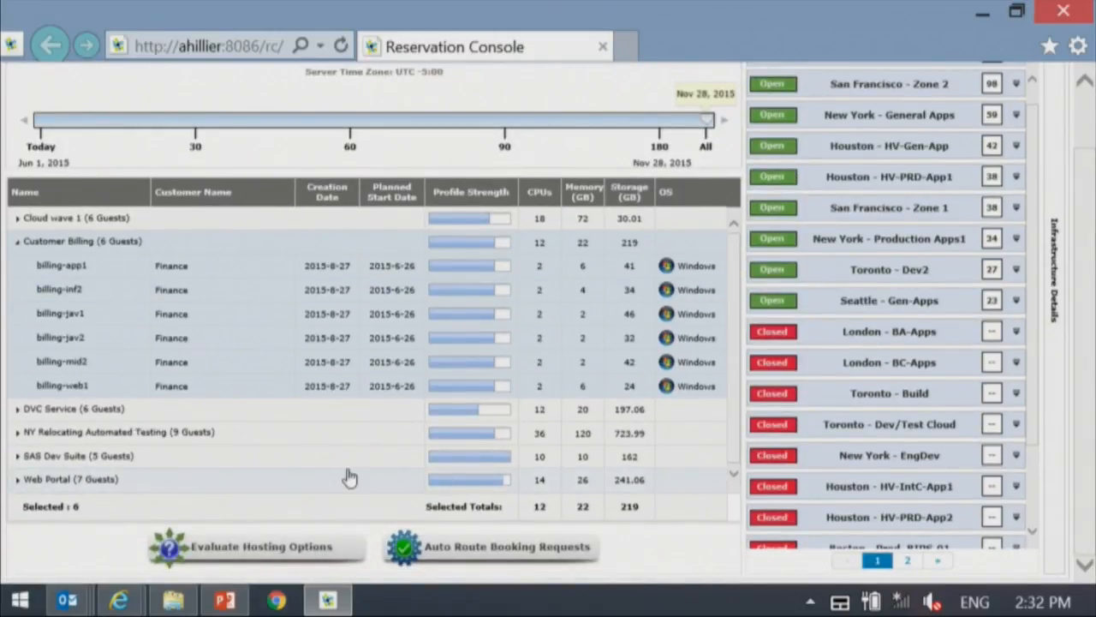
pyautogui.press('F11')
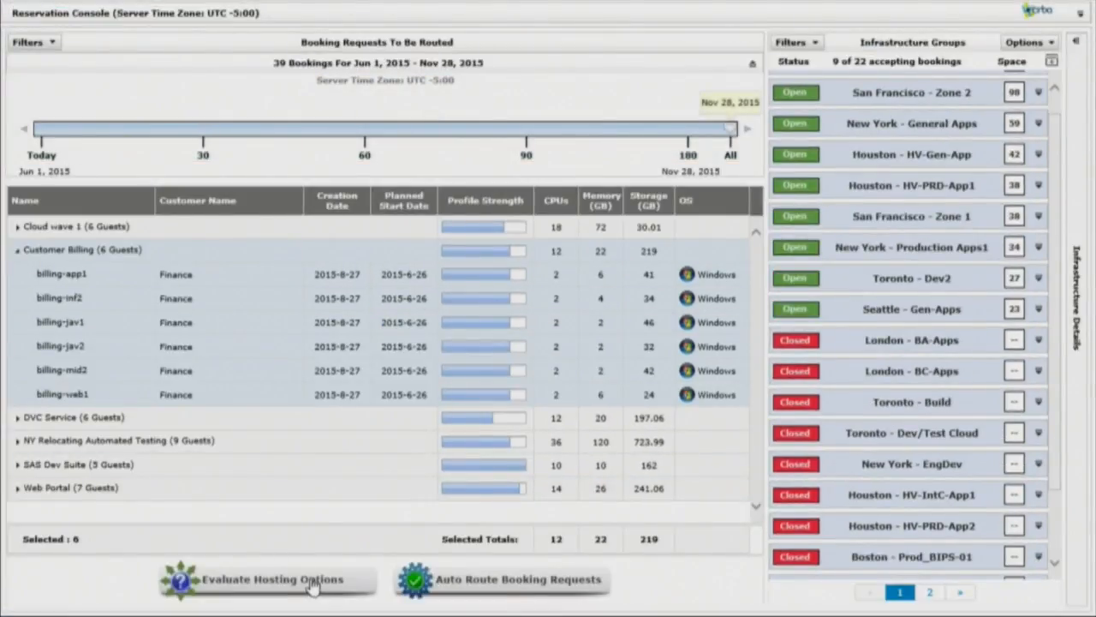
pyautogui.click(192, 299)
pyautogui.click(206, 344)
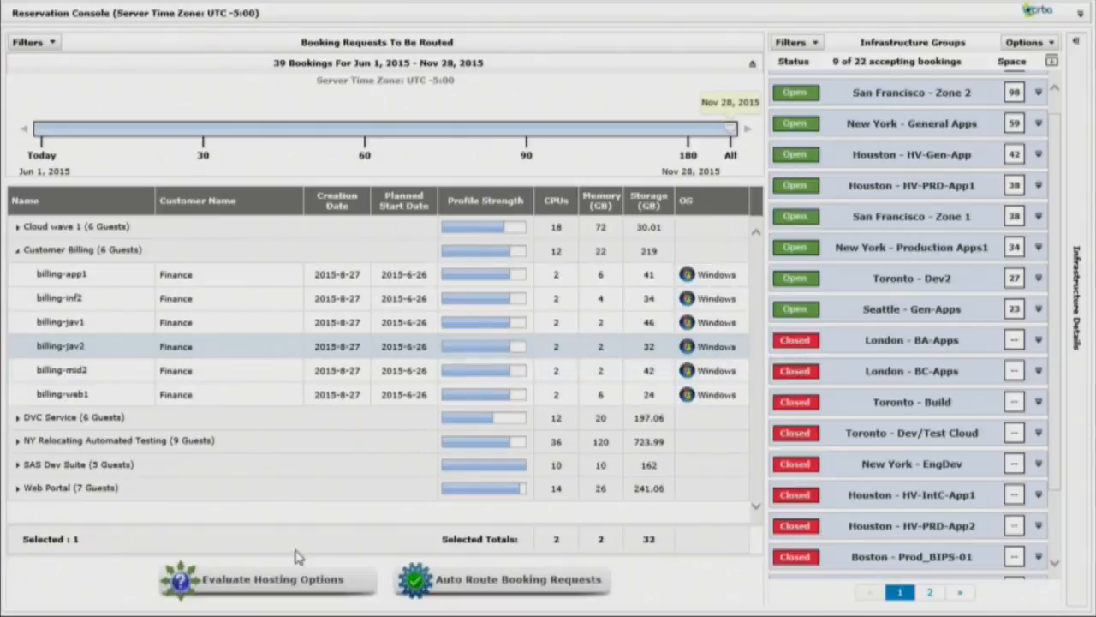
pyautogui.click(261, 251)
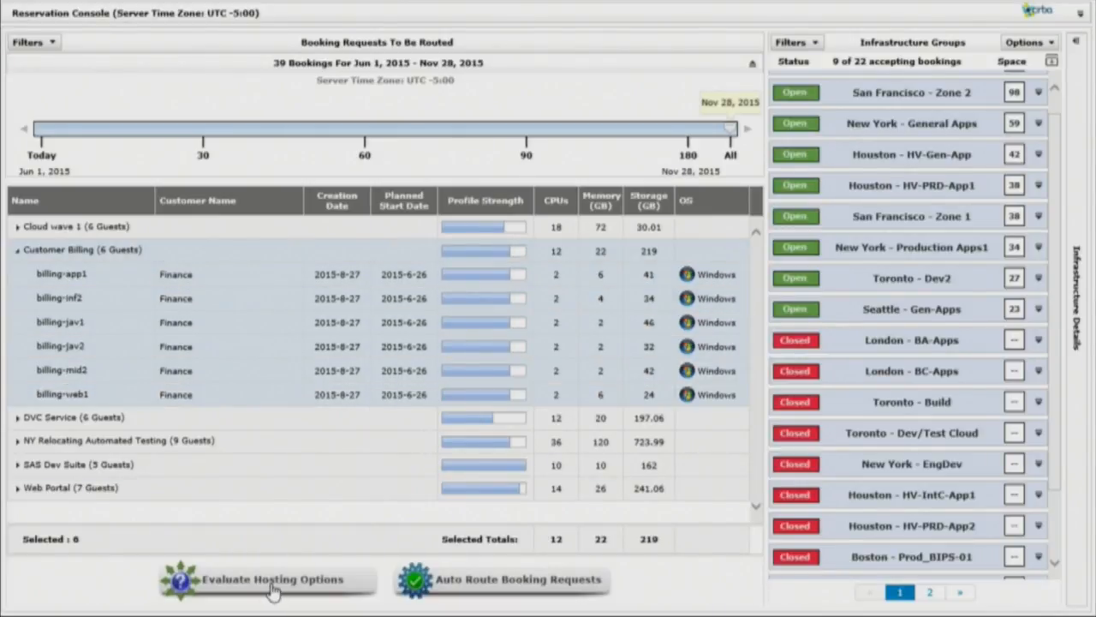
pyautogui.click(261, 585)
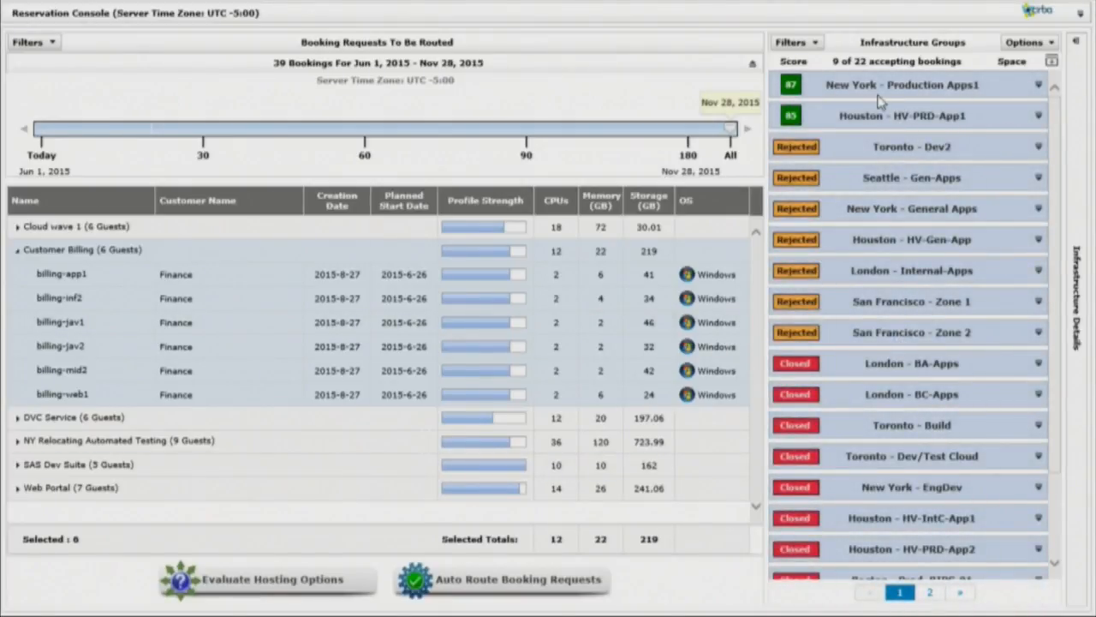
# - Expand the hosting results for New York - Production Apps1 and Houston - HV-PRD-App1, and review New York's fit-for-purpose details
pyautogui.click(1038, 84)
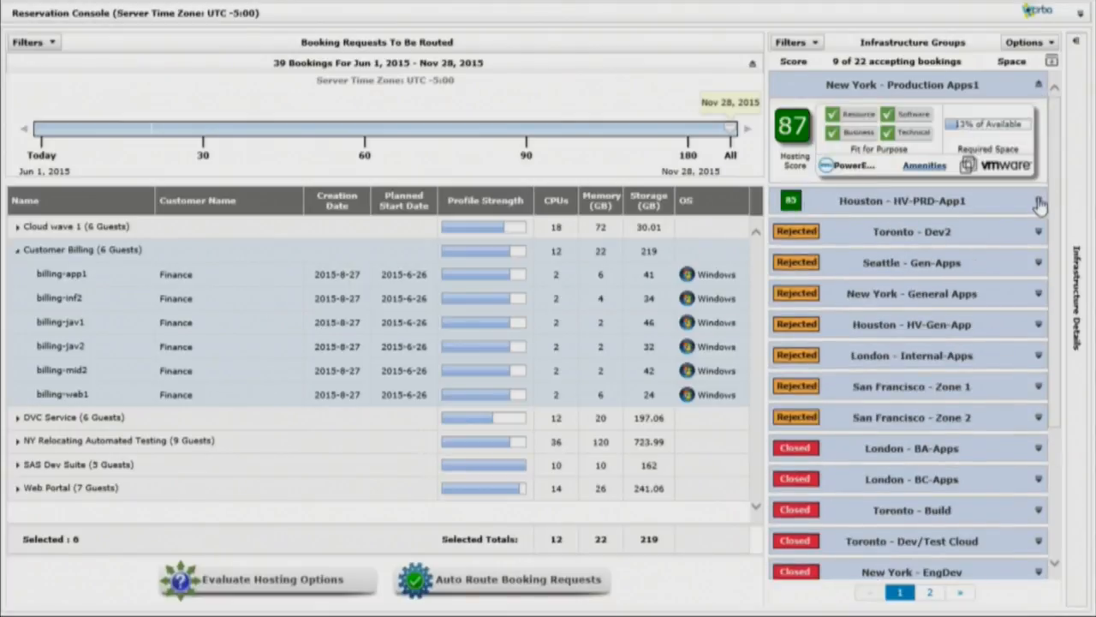
pyautogui.click(1039, 202)
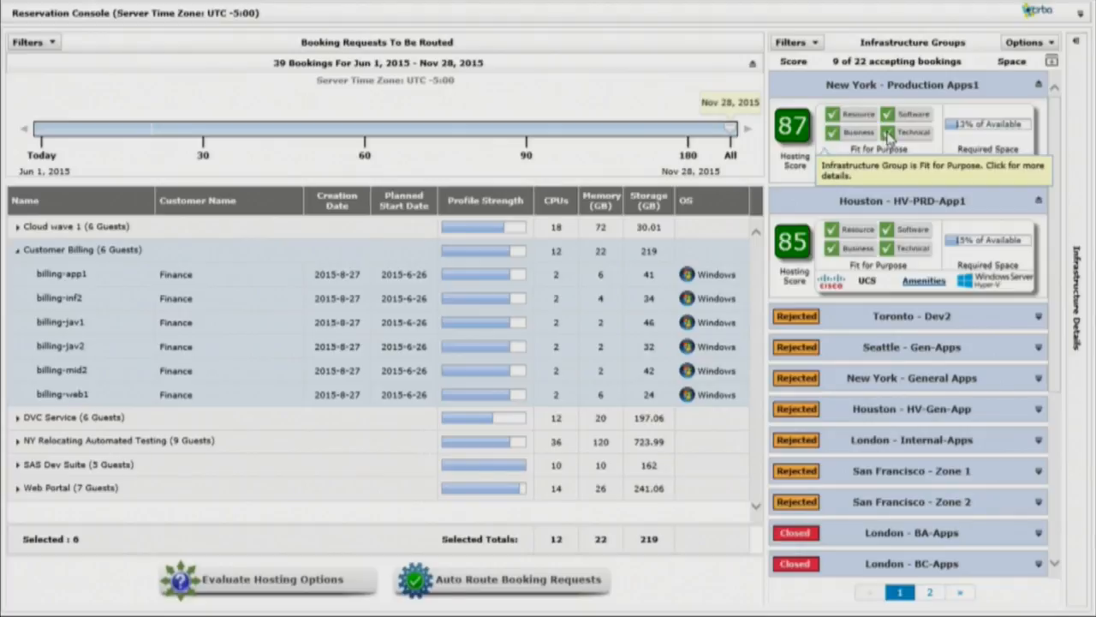
pyautogui.click(917, 145)
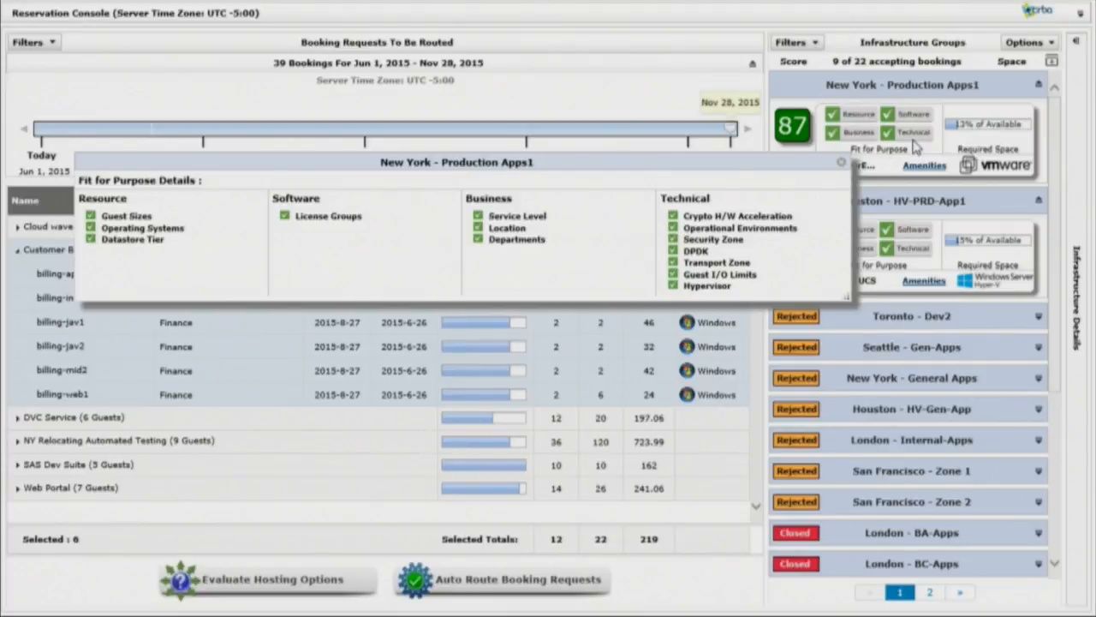
pyautogui.click(844, 167)
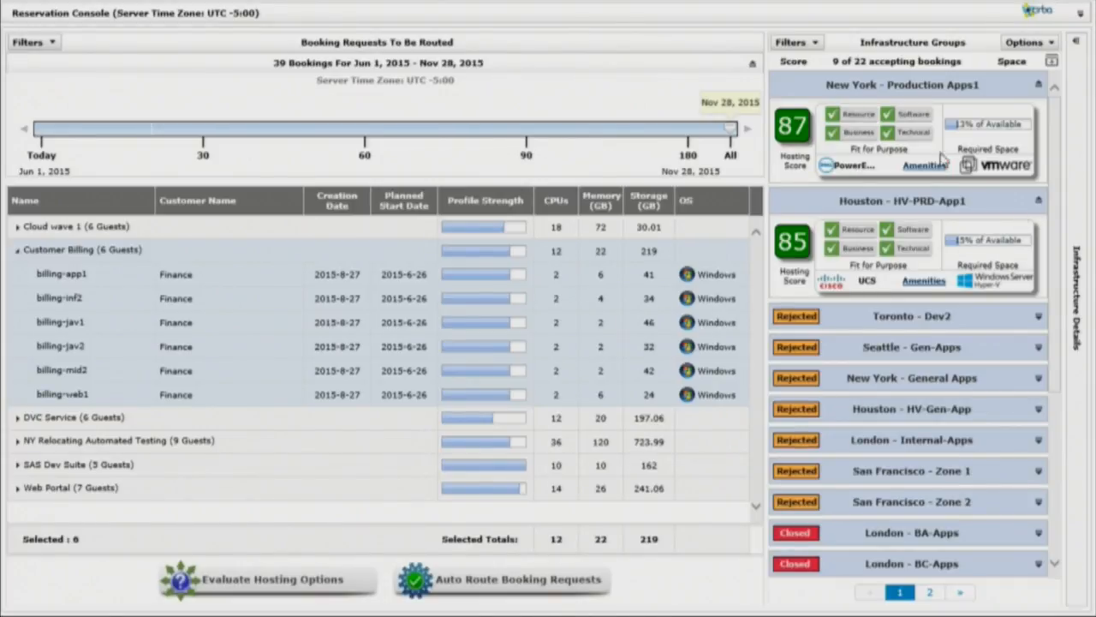
# - Expand the rejected Toronto - Dev2 group and examine its business and technical fit-for-purpose details in an enlarged window
pyautogui.click(896, 317)
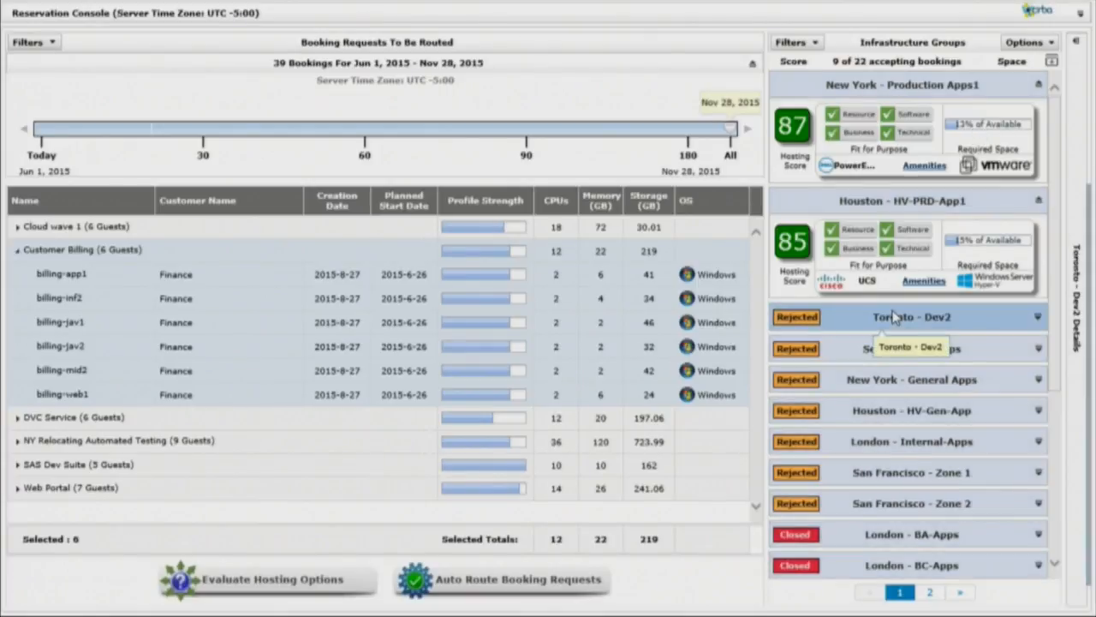
pyautogui.click(1038, 317)
pyautogui.click(916, 366)
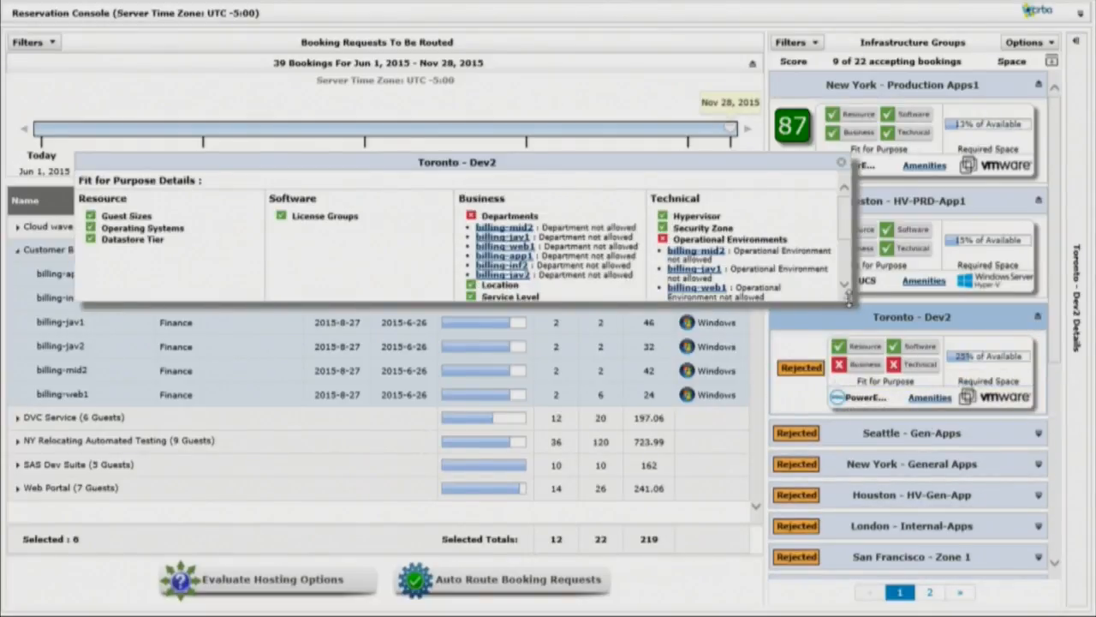
pyautogui.moveTo(856, 367); pyautogui.dragTo(856, 373)
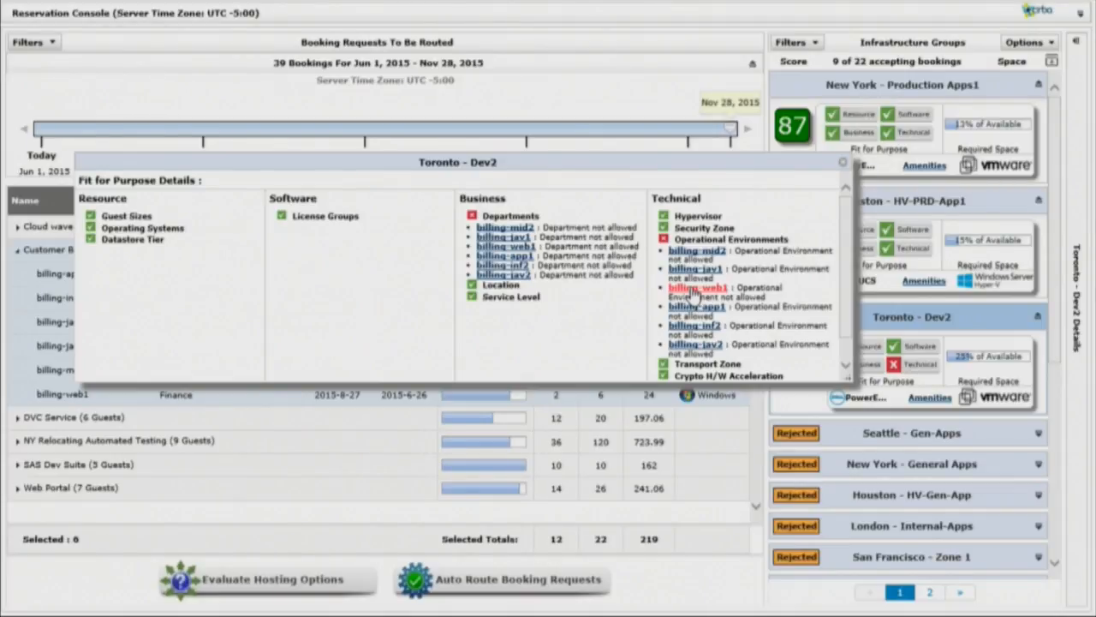
pyautogui.click(845, 168)
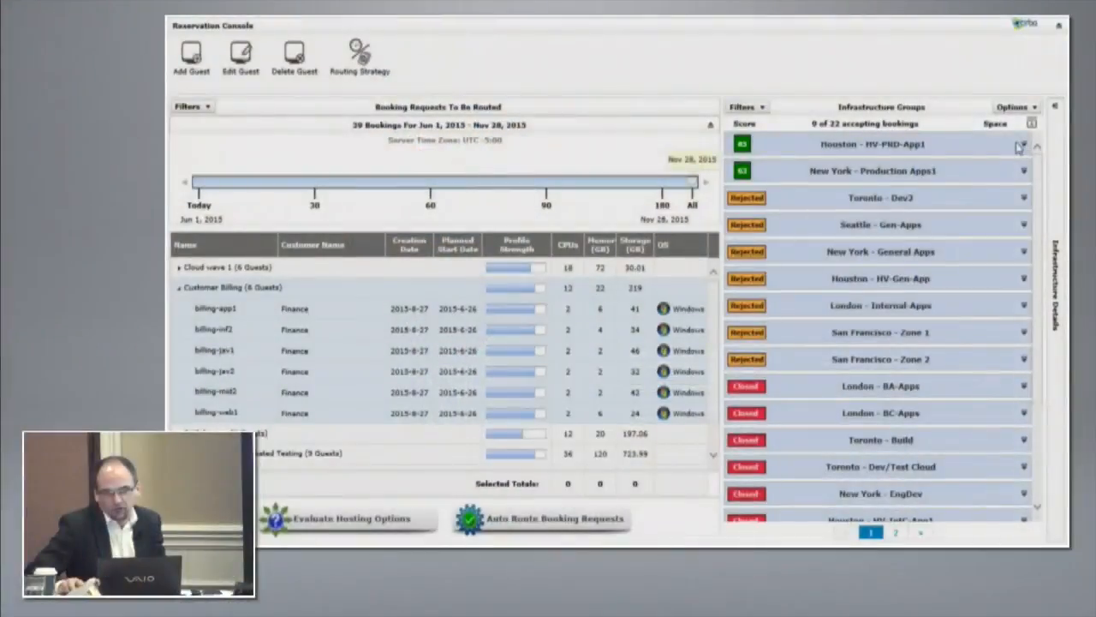
# - Compare the re-evaluated hosting summaries, including relative cost, of Houston - HV-PRD-App1, New York - Production Apps1 and Toronto - Dev2
pyautogui.click(1021, 146)
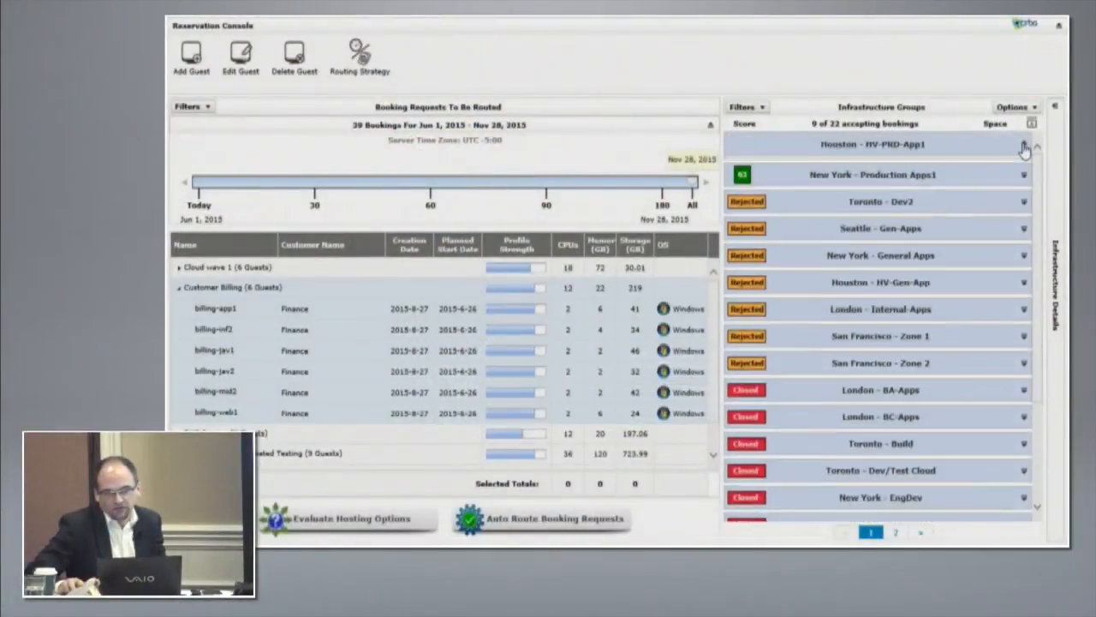
pyautogui.click(1023, 248)
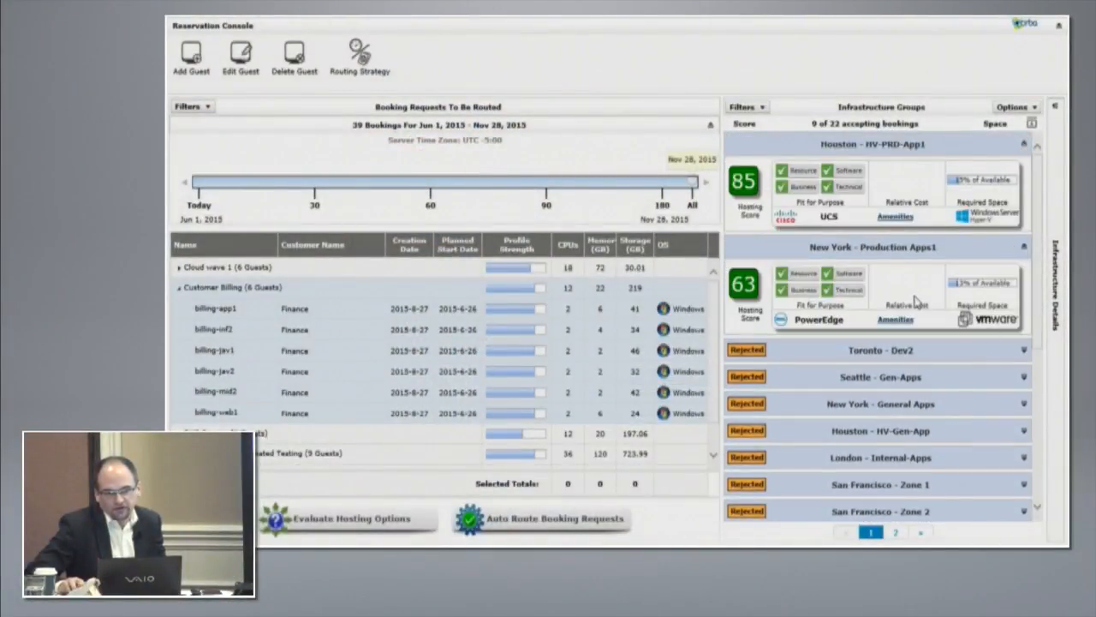
pyautogui.click(1023, 351)
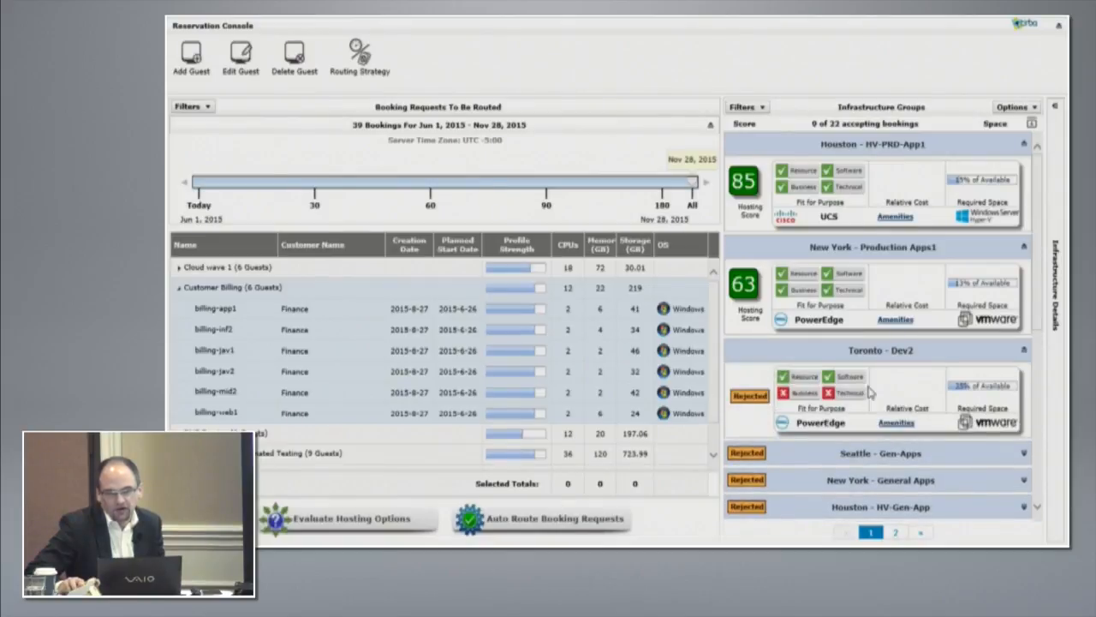